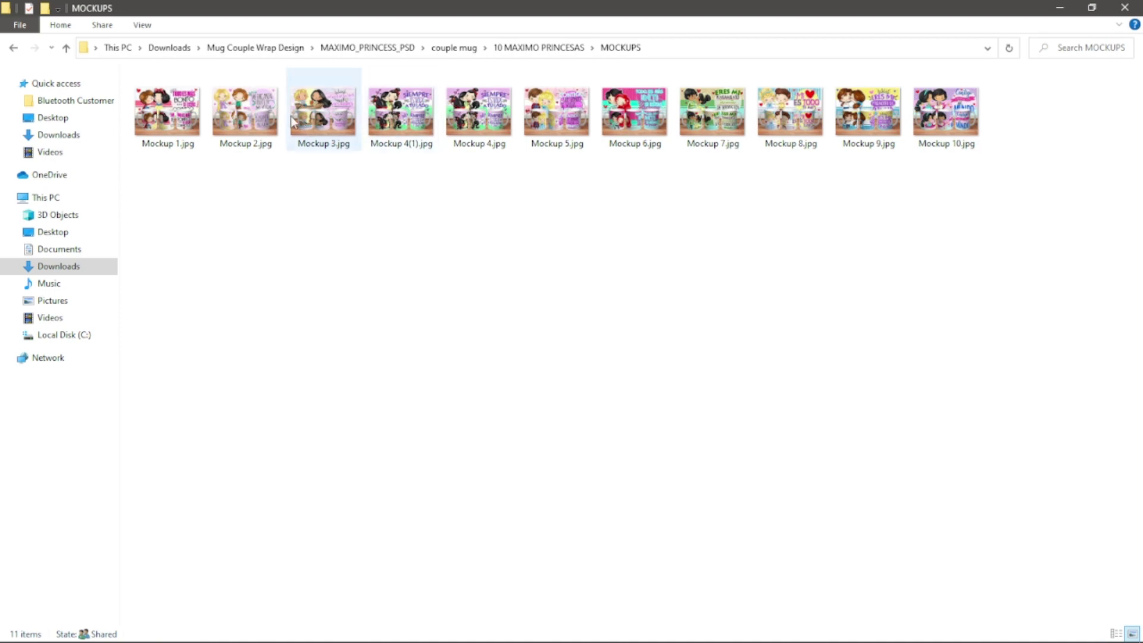
# Step: Look over the mug mockup thumbnails in the MOCKUPS folder, from Mockup 3 onward
pyautogui.click(235, 116)
pyautogui.click(168, 122)
pyautogui.click(338, 107)
pyautogui.click(401, 113)
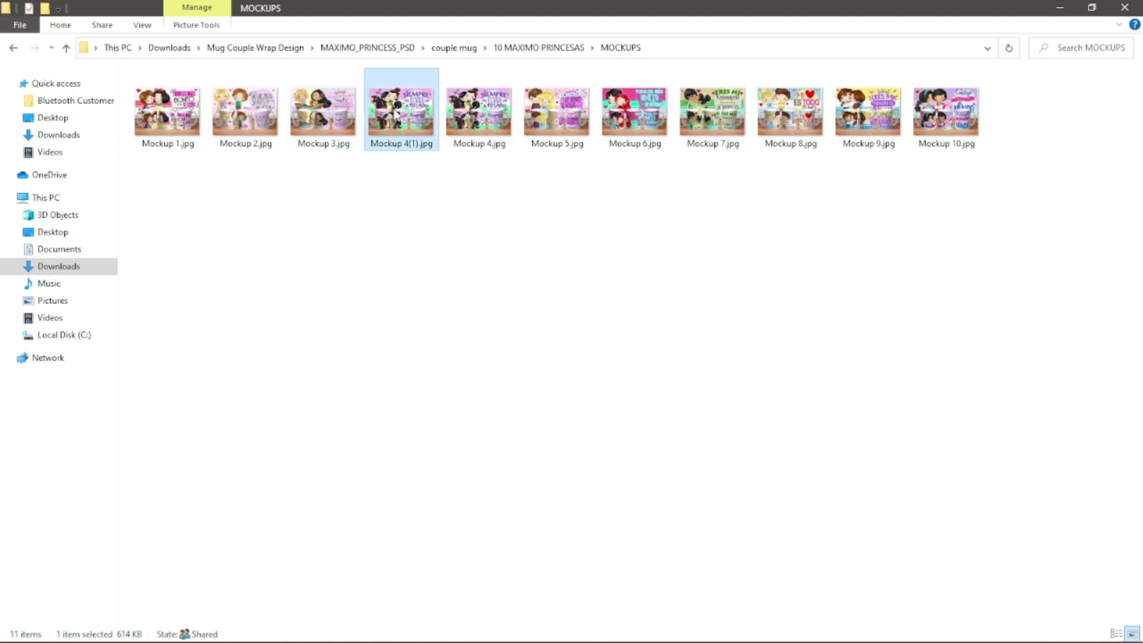
pyautogui.click(479, 119)
pyautogui.click(628, 128)
pyautogui.click(706, 123)
pyautogui.click(792, 122)
pyautogui.click(869, 122)
pyautogui.click(943, 127)
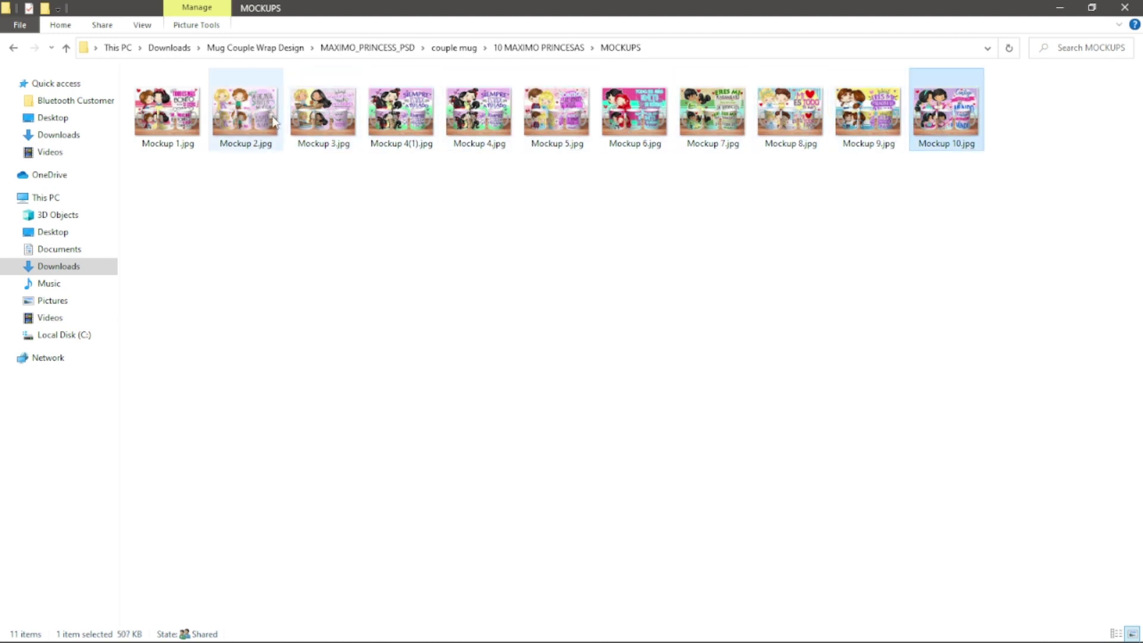
# Step: Compare the earlier and middle mockups again, then select Mockup 1.jpg
pyautogui.click(245, 116)
pyautogui.click(339, 115)
pyautogui.click(405, 116)
pyautogui.click(497, 127)
pyautogui.click(560, 128)
pyautogui.click(635, 133)
pyautogui.click(815, 132)
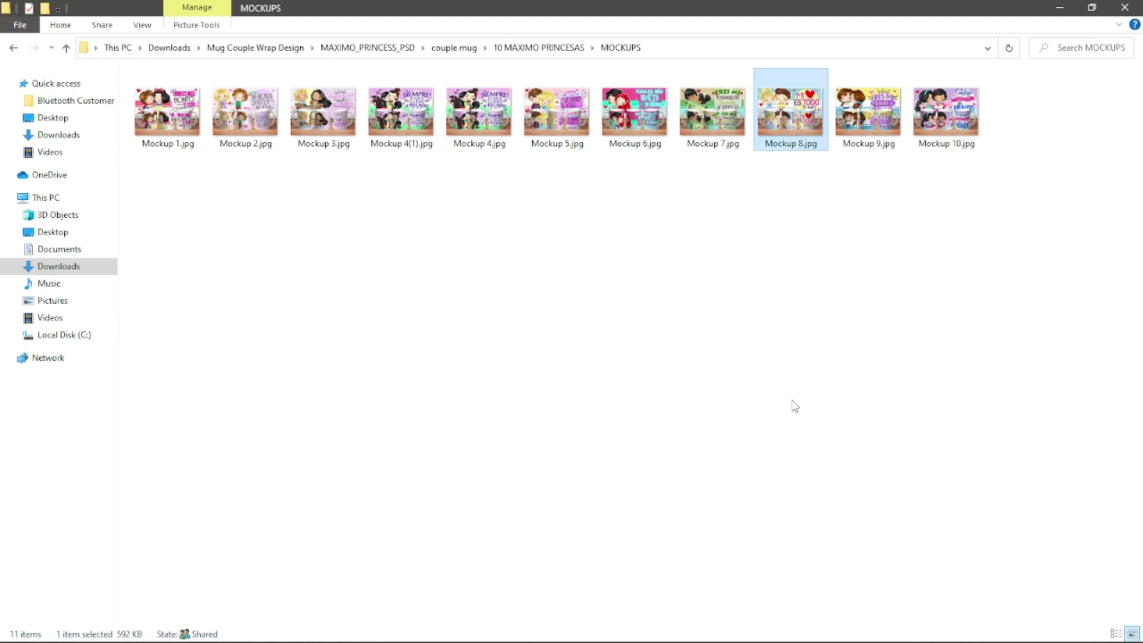
pyautogui.click(165, 116)
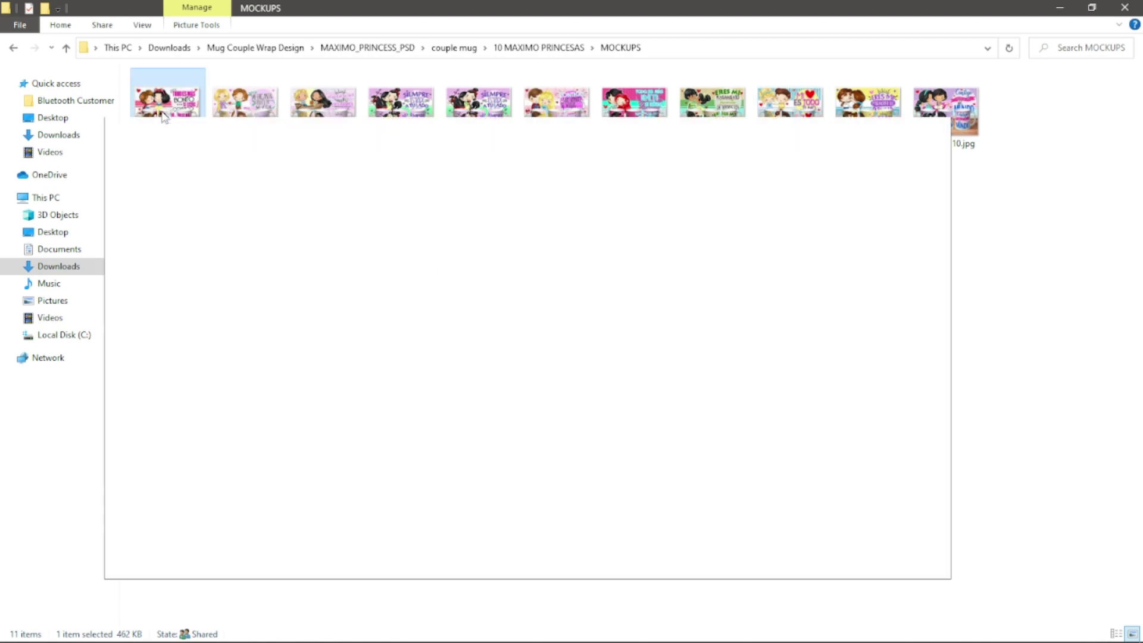
# Step: View Mockup 1.jpg (800 × 600px) in Paint, maximized then restored, and close it
pyautogui.doubleClick(165, 116)
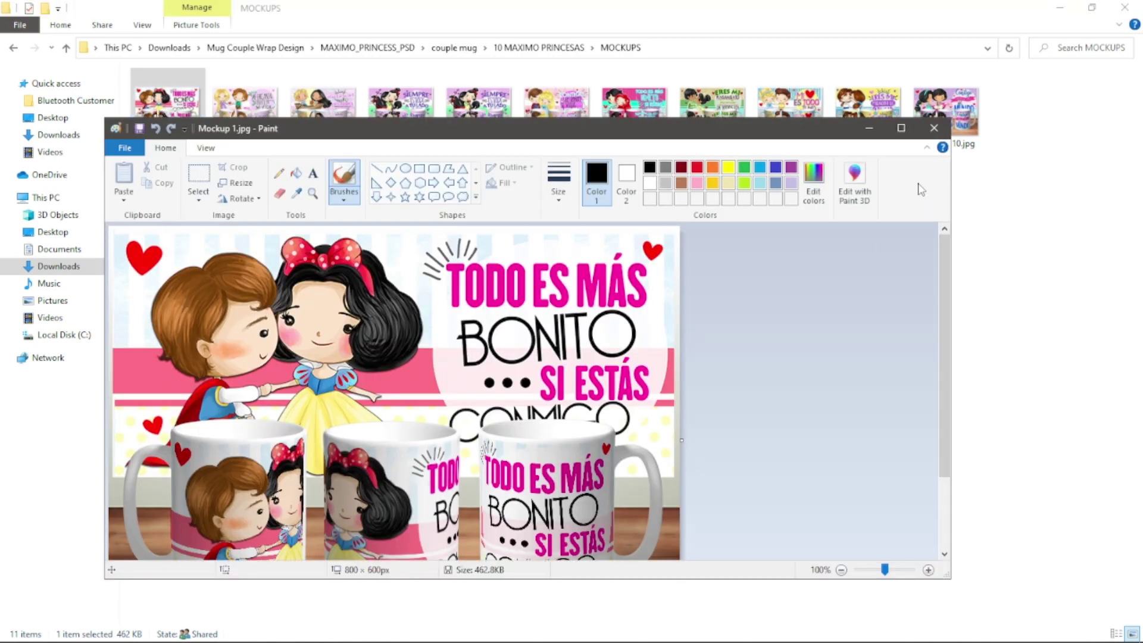
pyautogui.click(901, 129)
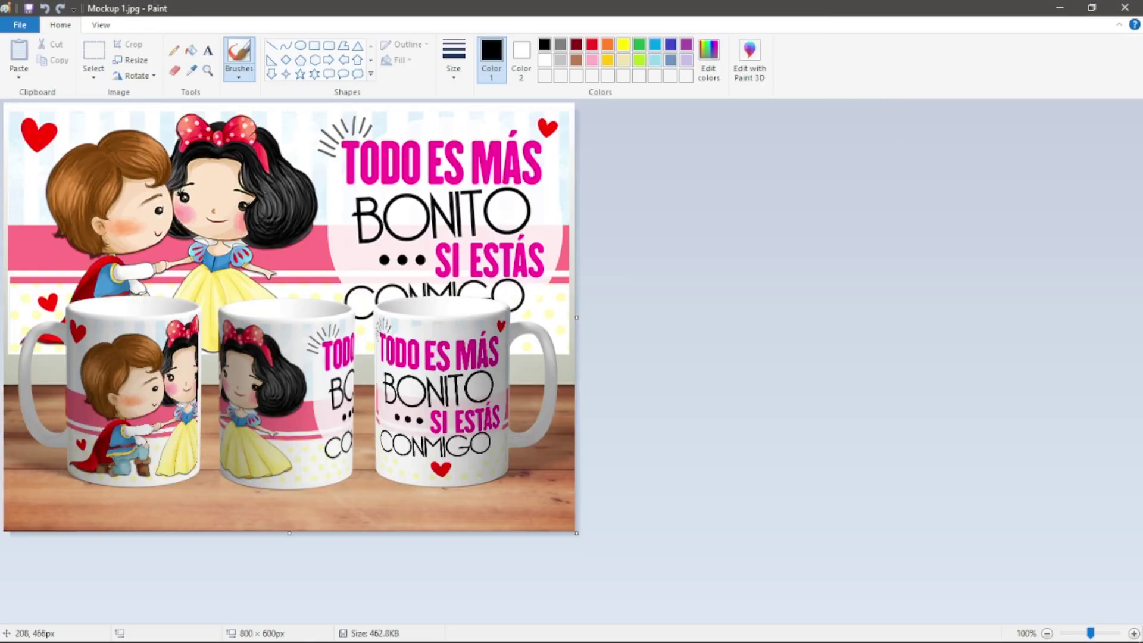
pyautogui.click(1092, 7)
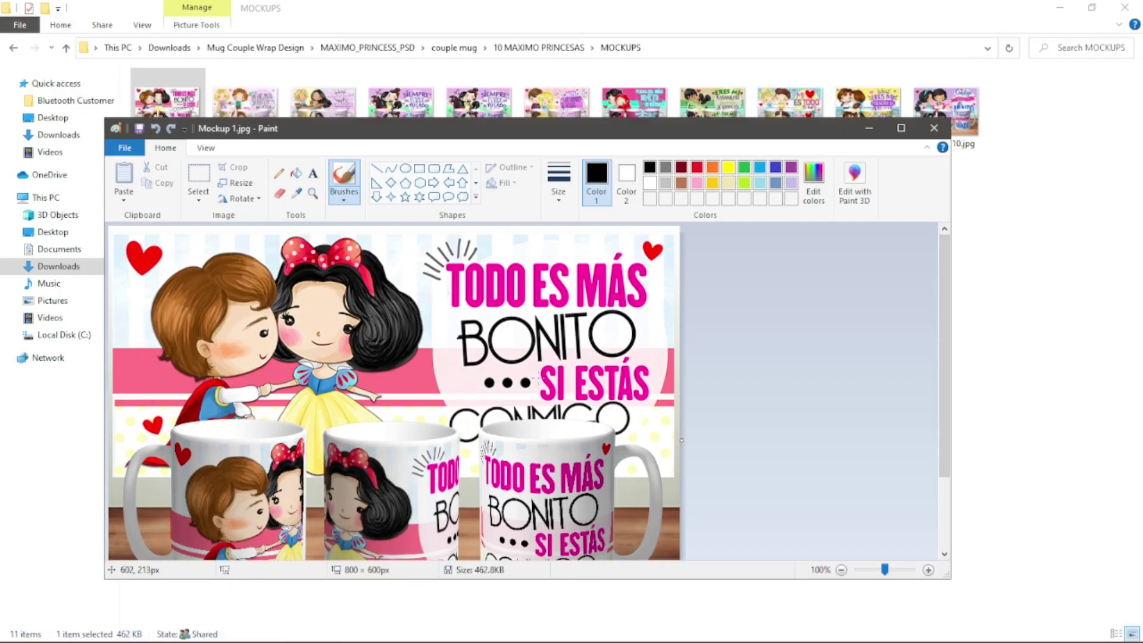
pyautogui.scroll(-3, 467, 356)
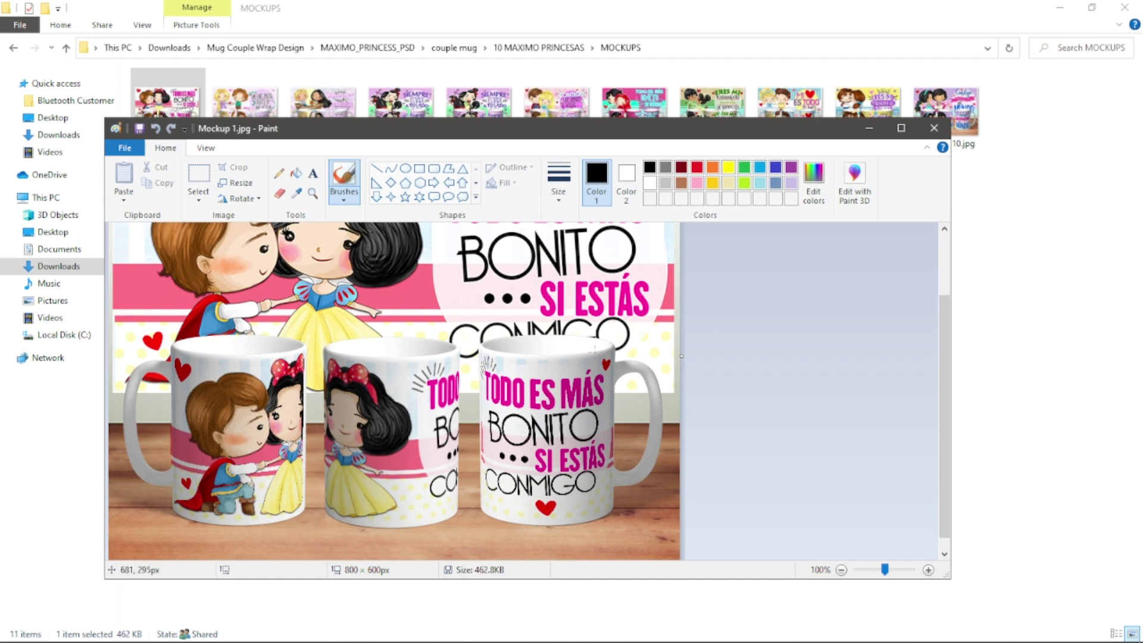
pyautogui.click(934, 128)
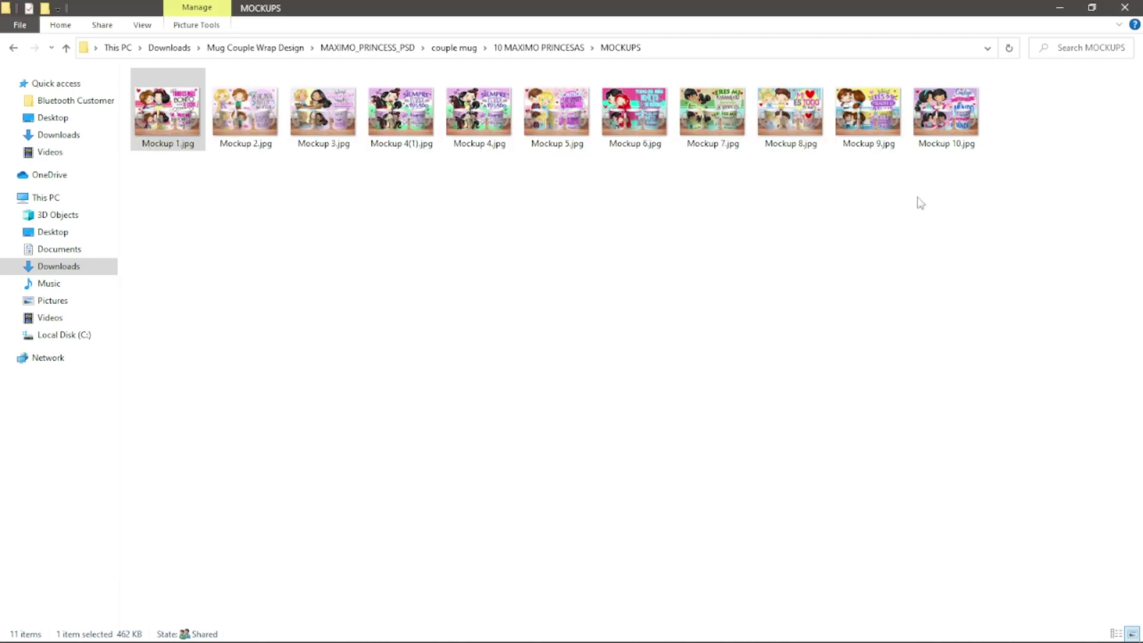
pyautogui.doubleClick(275, 115)
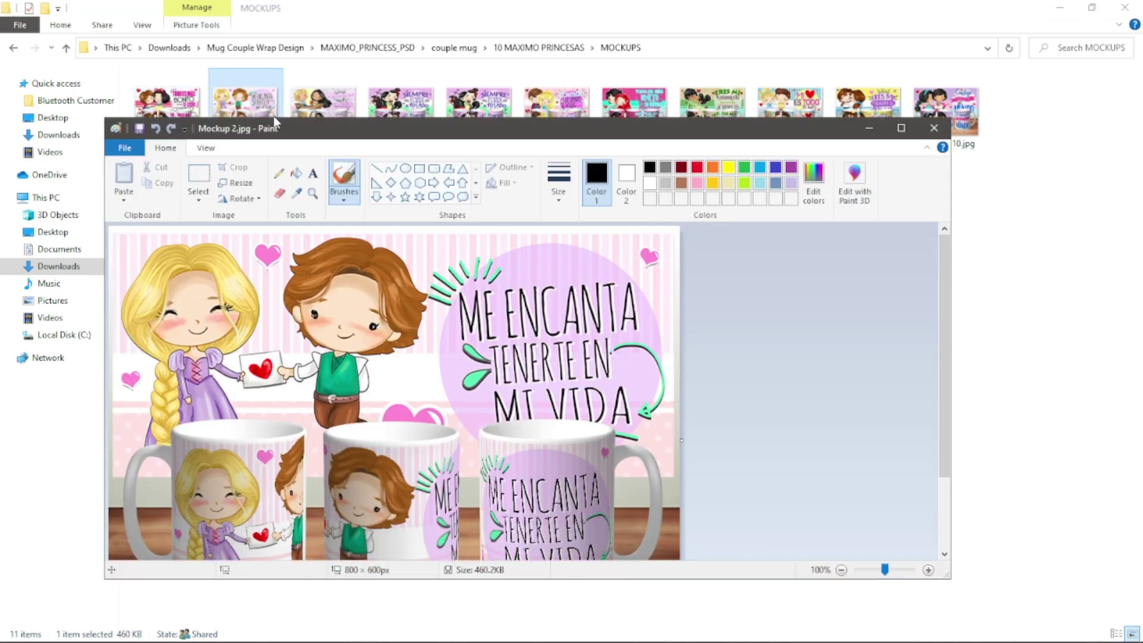
pyautogui.scroll(-3, 705, 327)
pyautogui.scroll(3, 707, 345)
pyautogui.scroll(-3, 708, 362)
pyautogui.scroll(3, 708, 362)
pyautogui.click(933, 128)
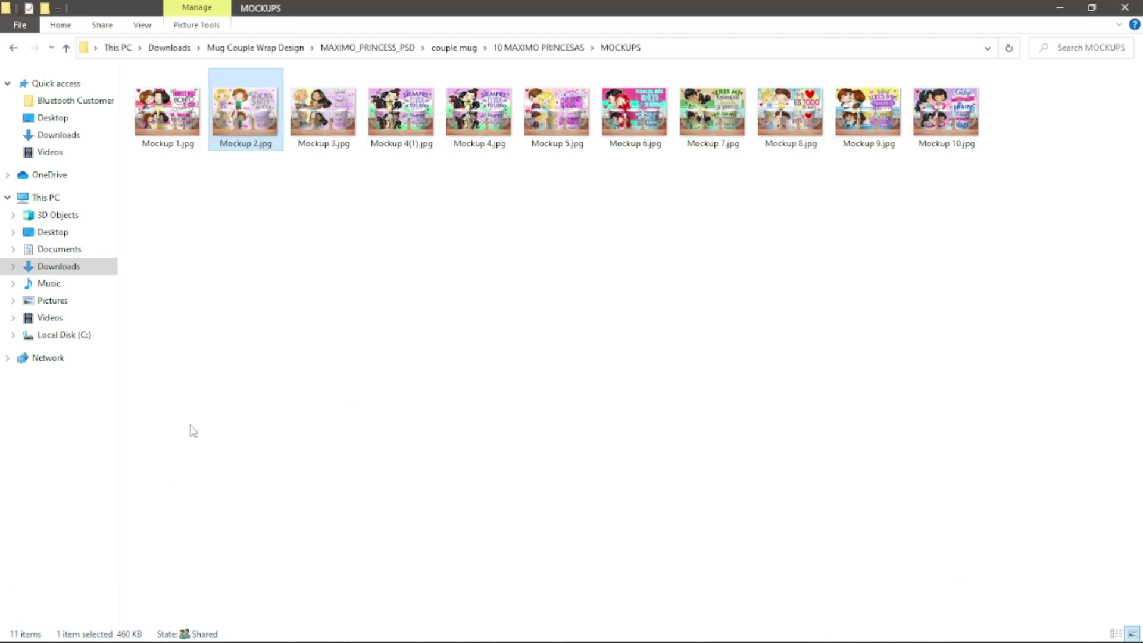
pyautogui.doubleClick(326, 142)
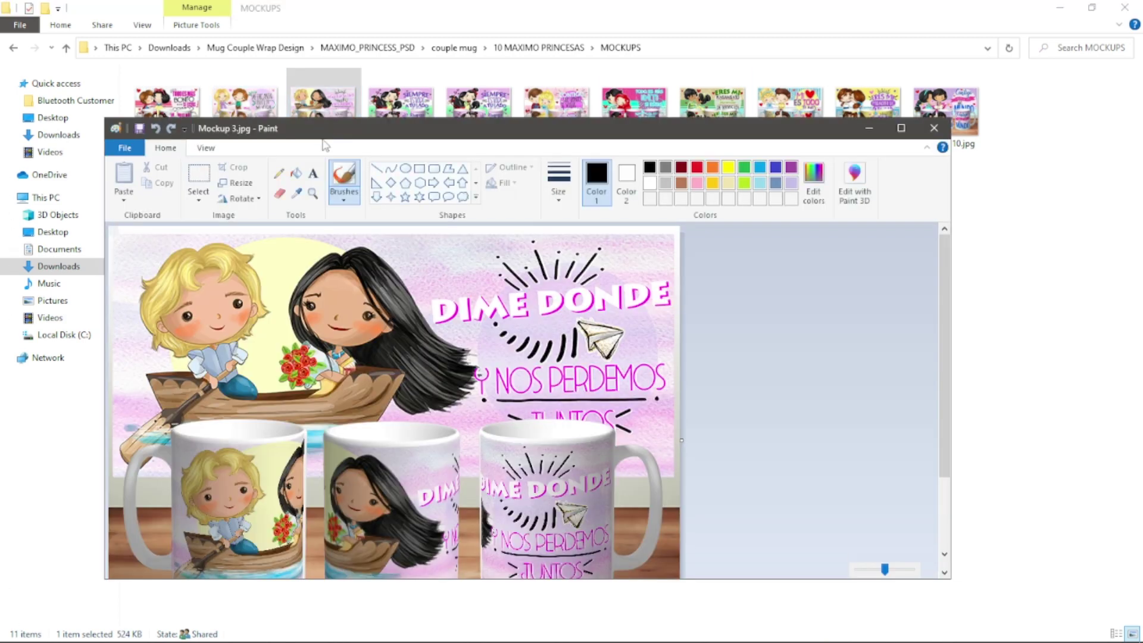
pyautogui.scroll(-3, 535, 357)
pyautogui.scroll(3, 827, 250)
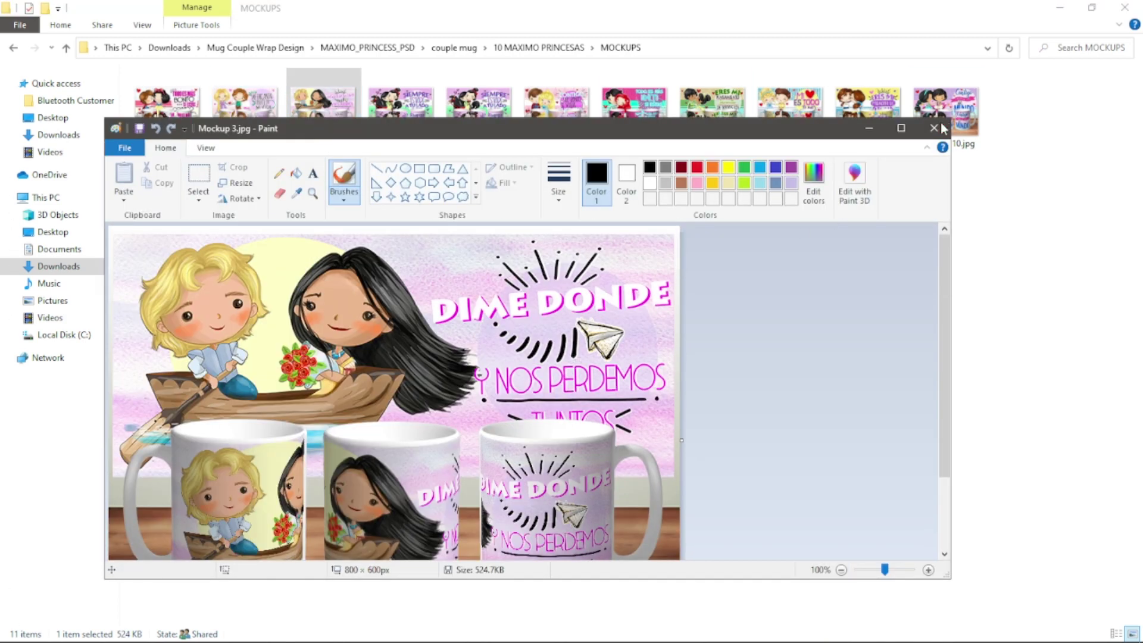
pyautogui.click(942, 128)
pyautogui.doubleClick(411, 110)
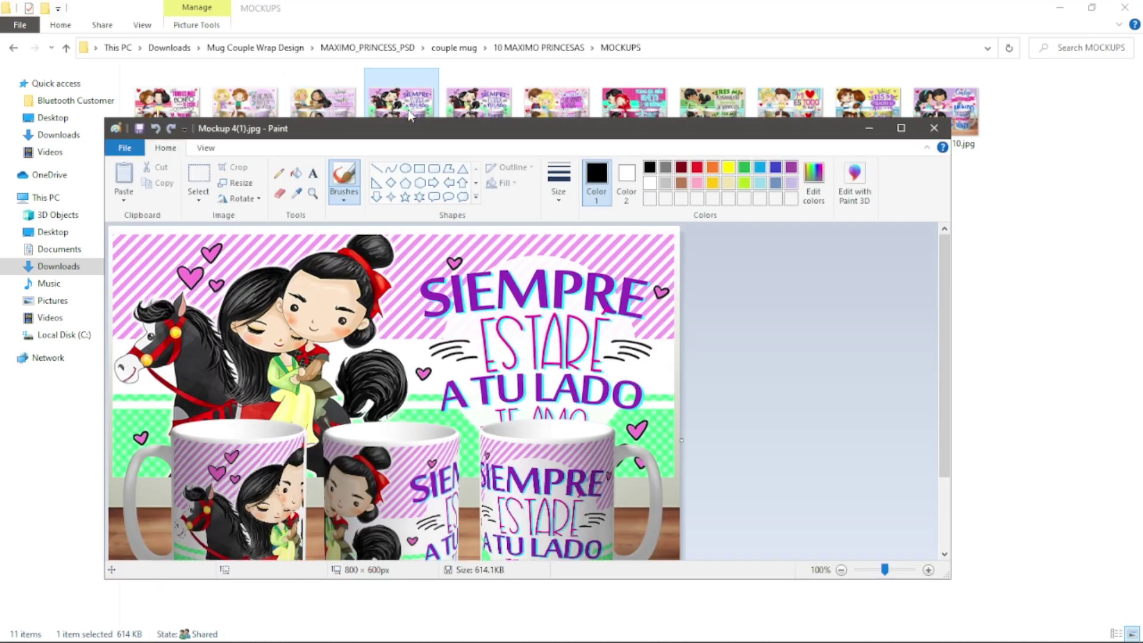
pyautogui.scroll(-3, 536, 387)
pyautogui.scroll(3, 774, 357)
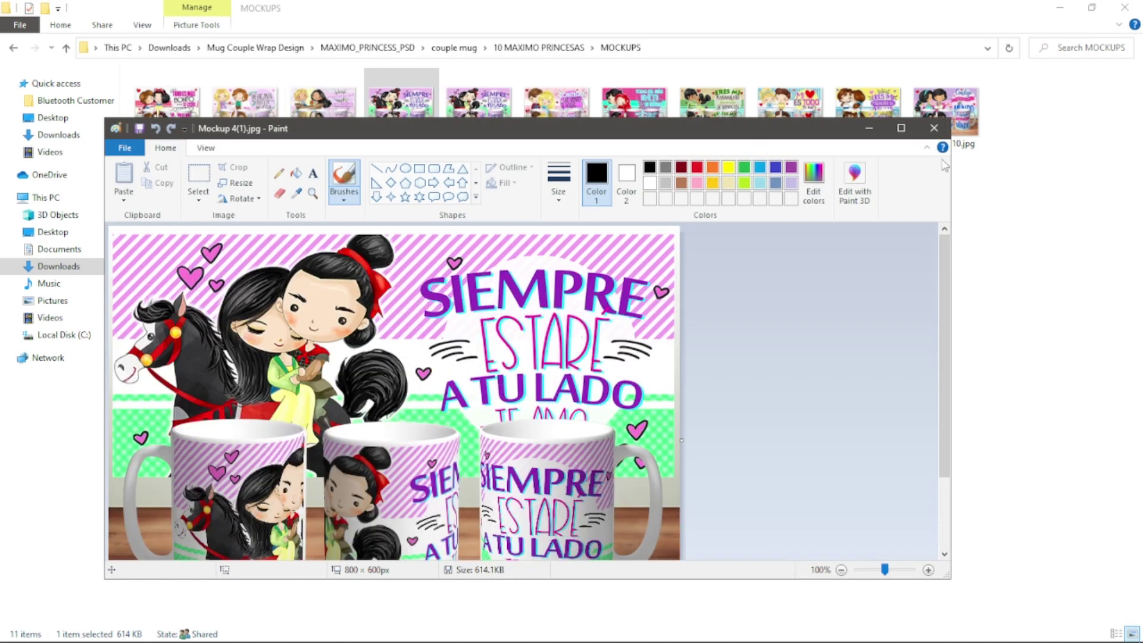
pyautogui.click(934, 128)
pyautogui.click(488, 113)
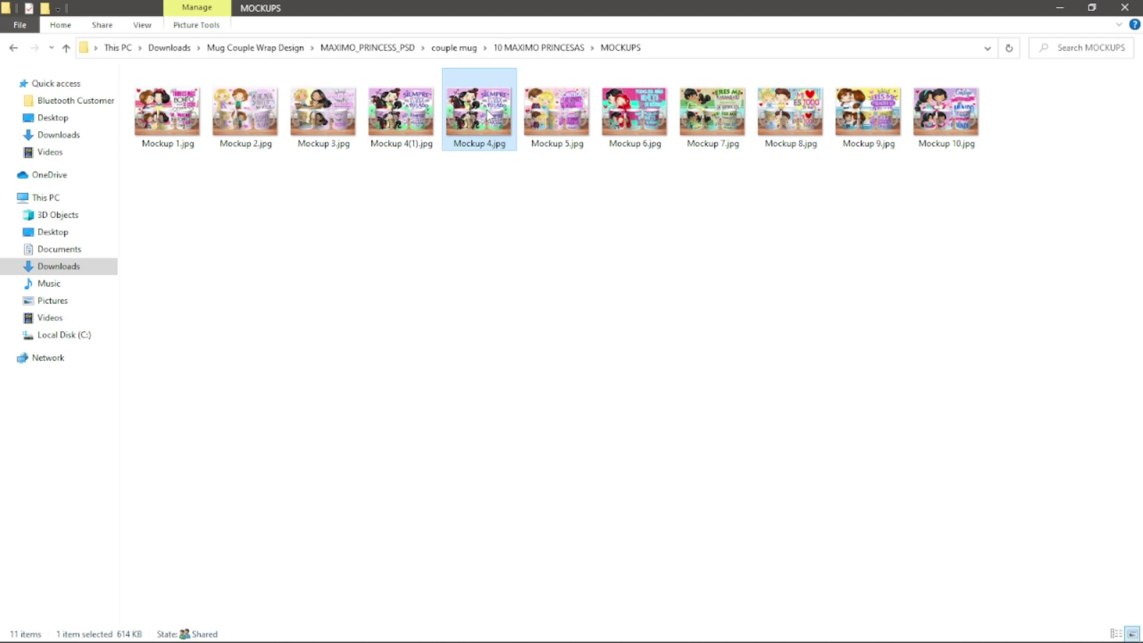
pyautogui.doubleClick(488, 113)
pyautogui.scroll(-3, 535, 387)
pyautogui.scroll(3, 535, 387)
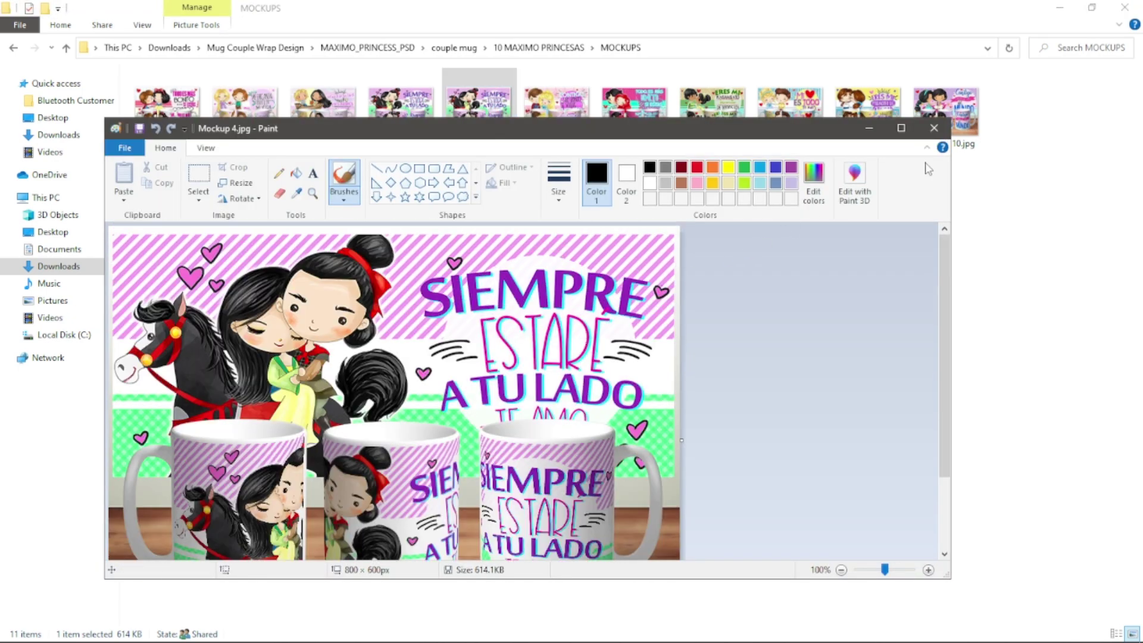
pyautogui.click(933, 128)
pyautogui.click(560, 119)
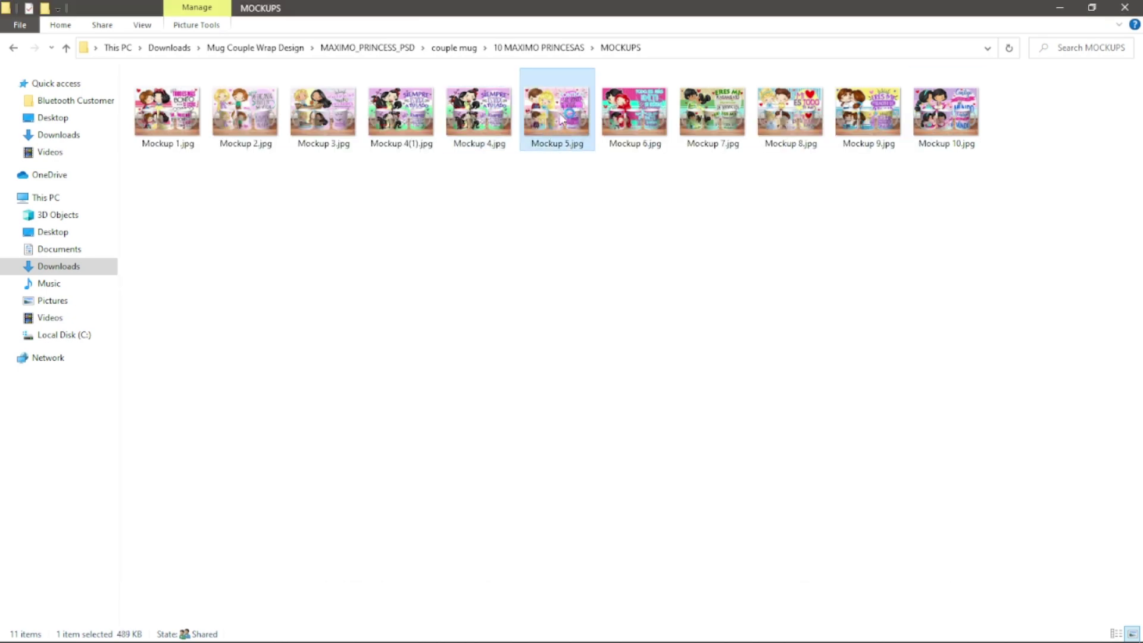
pyautogui.doubleClick(559, 119)
pyautogui.scroll(-3, 482, 332)
pyautogui.scroll(3, 482, 332)
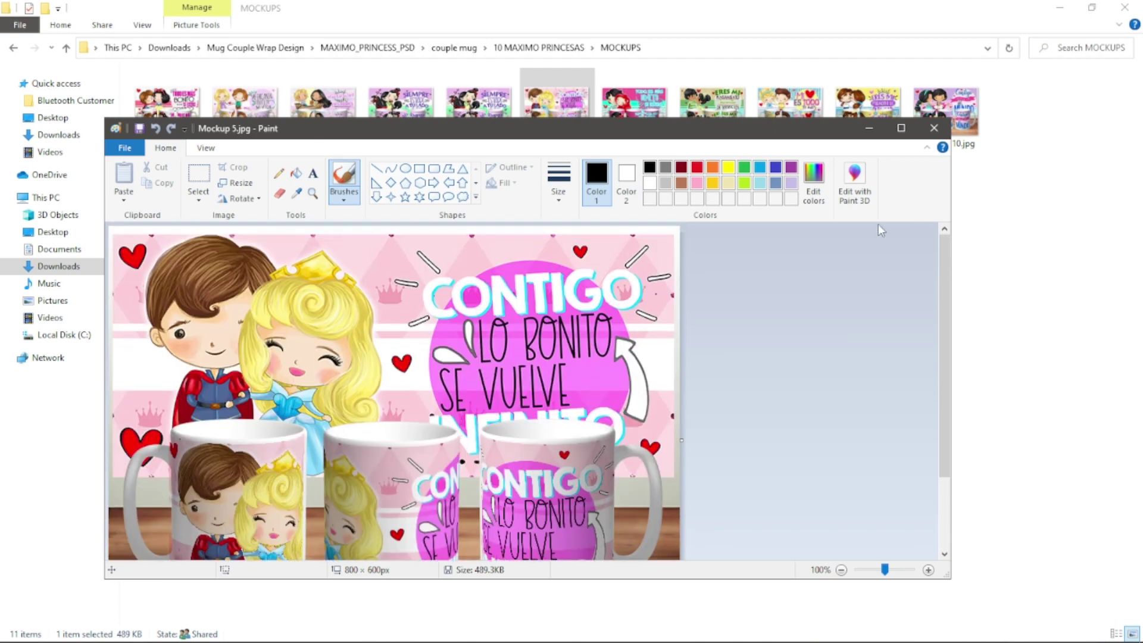
pyautogui.click(934, 128)
pyautogui.doubleClick(652, 119)
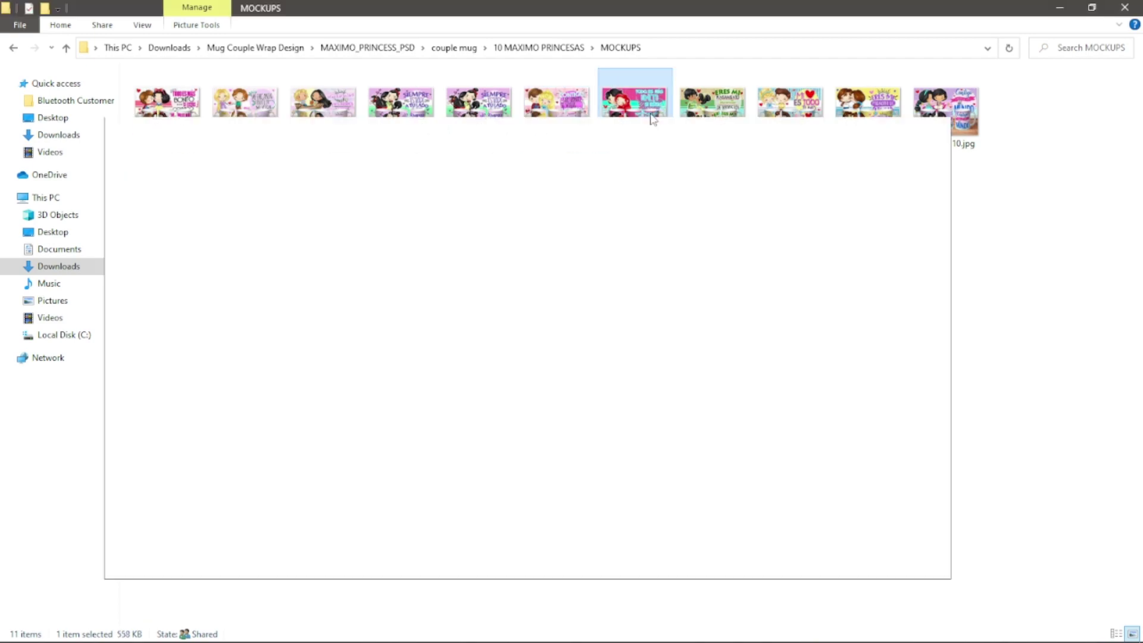
pyautogui.scroll(-3, 487, 407)
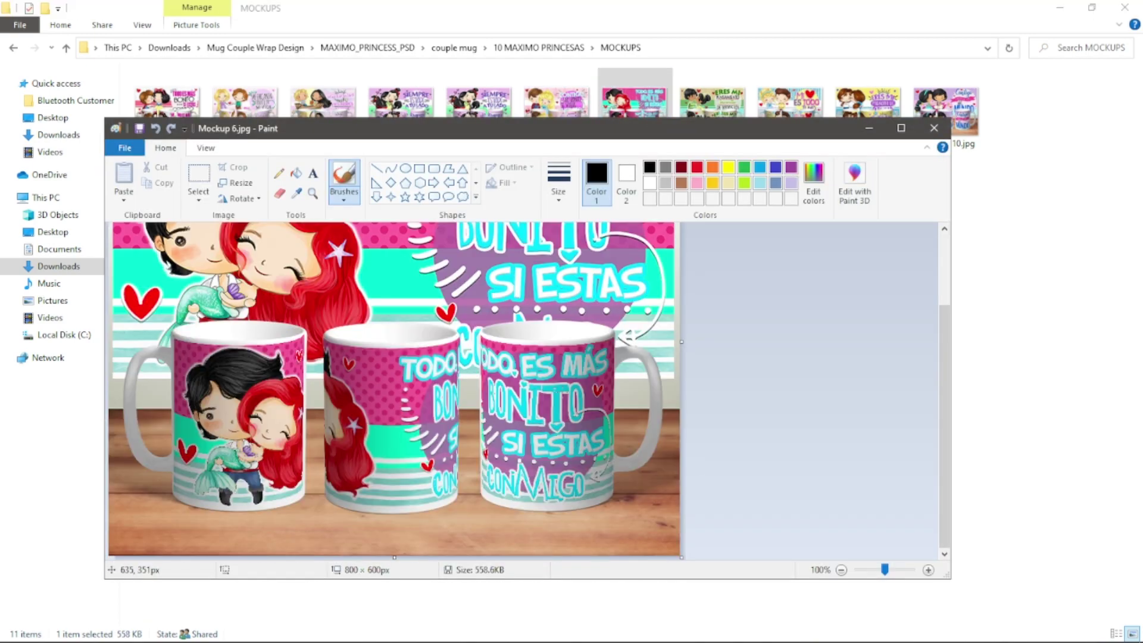
pyautogui.scroll(3, 487, 407)
pyautogui.click(934, 128)
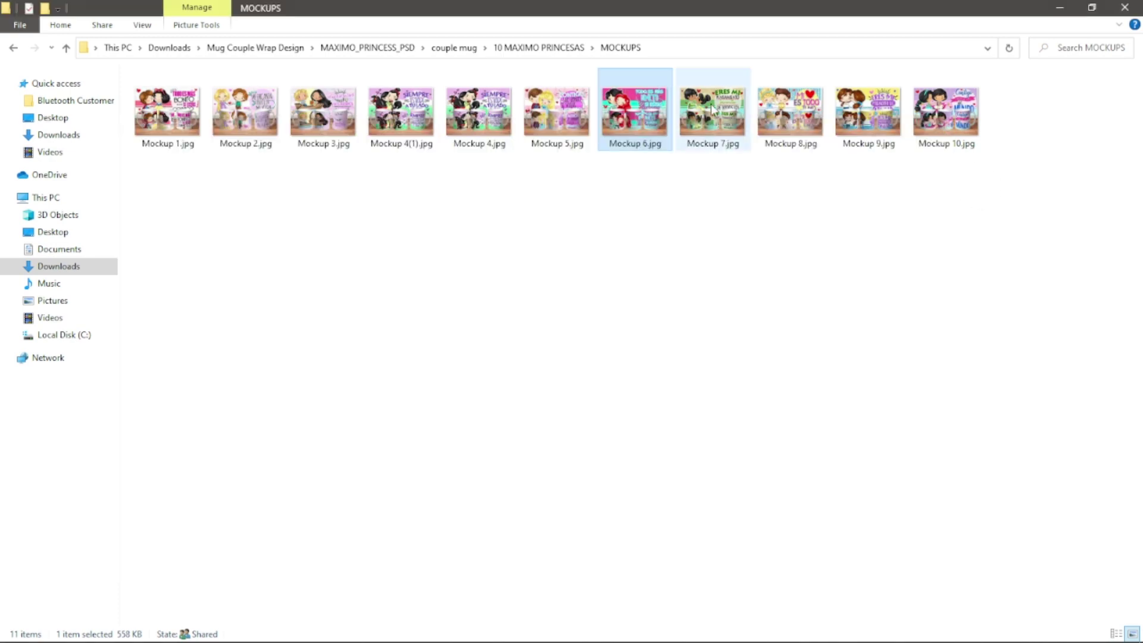
# Step: Preview Mockup 7.jpg and Mockup 8.jpg in Paint, closing each afterward
pyautogui.doubleClick(713, 109)
pyautogui.scroll(-3, 484, 444)
pyautogui.scroll(3, 484, 443)
pyautogui.scroll(-3, 485, 443)
pyautogui.scroll(3, 485, 444)
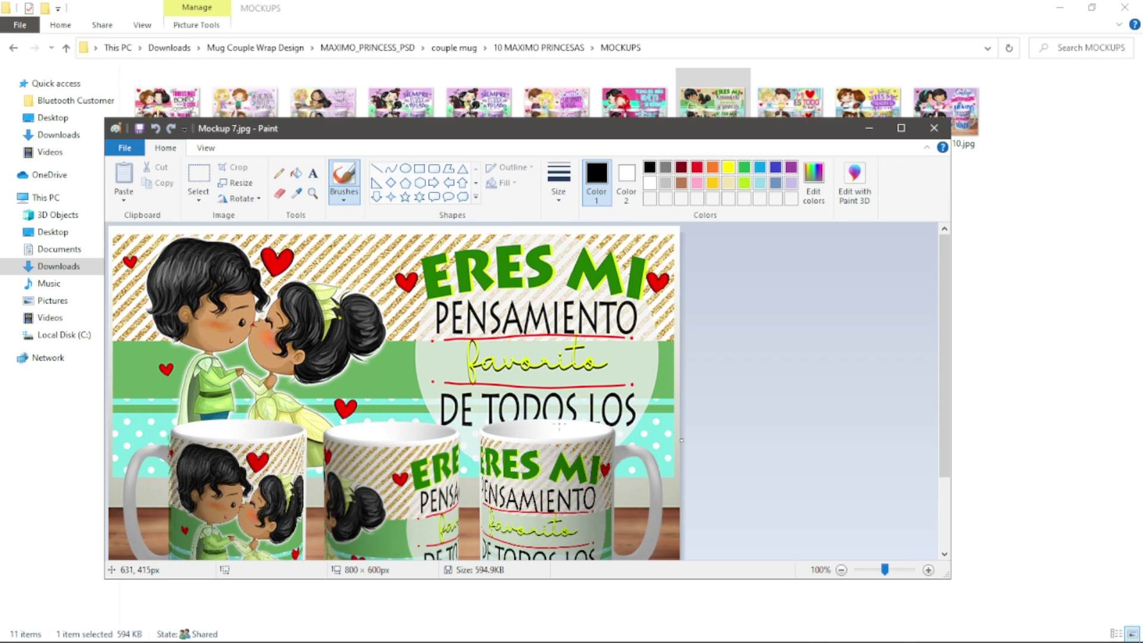
pyautogui.click(933, 128)
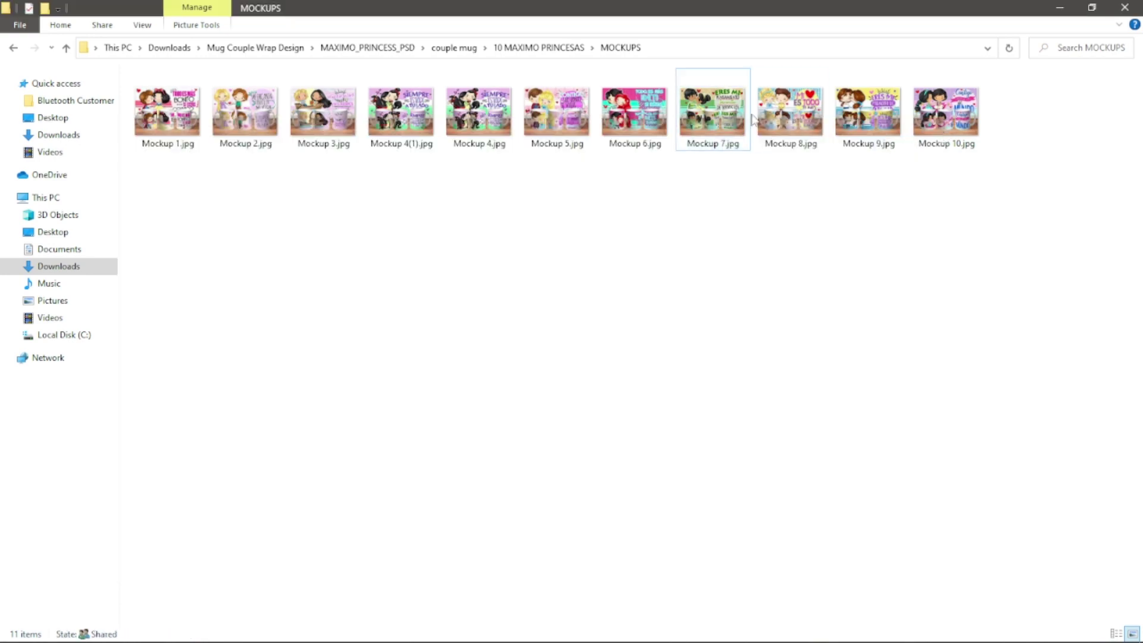
pyautogui.doubleClick(785, 113)
pyautogui.scroll(-3, 625, 238)
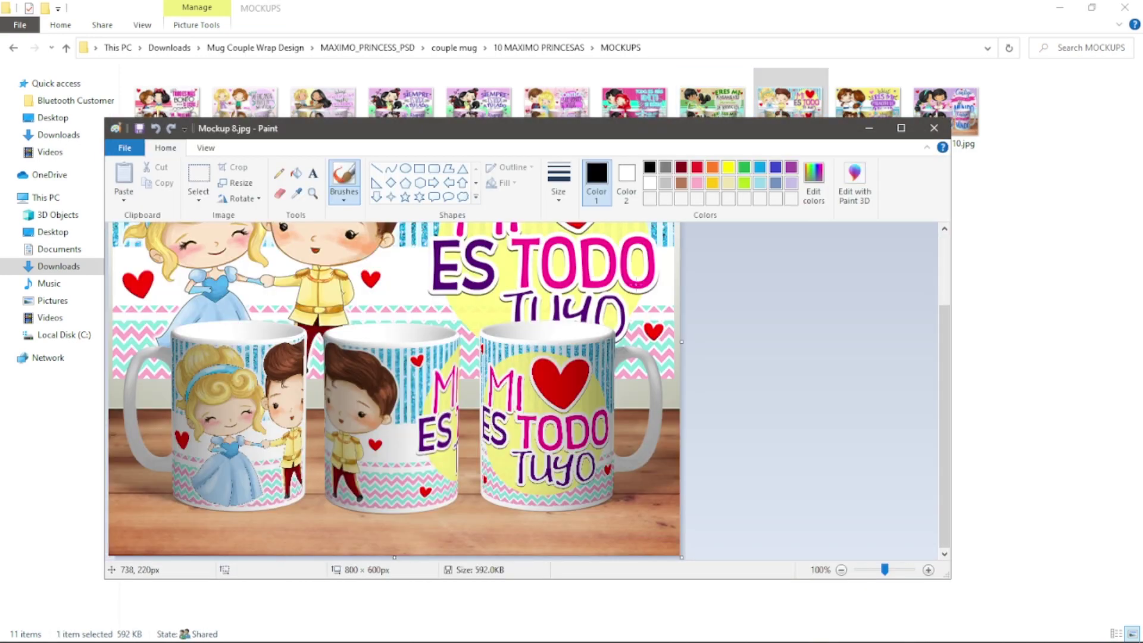
pyautogui.scroll(3, 671, 337)
pyautogui.click(934, 128)
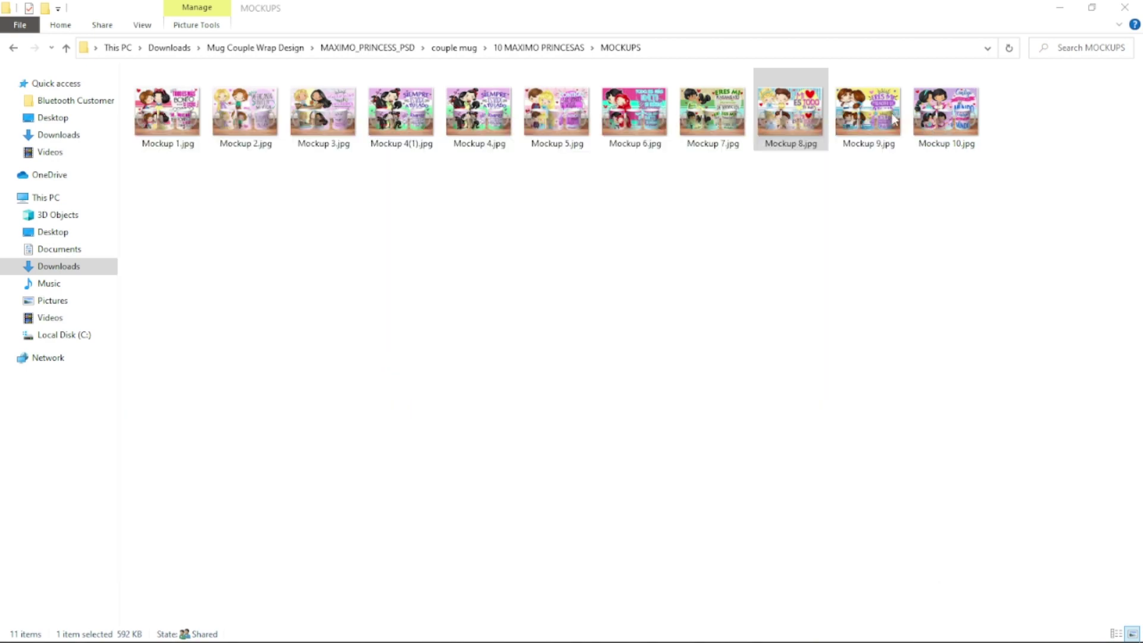
# Step: Preview Mockup 9.jpg and Mockup 10.jpg in Paint, closing each afterward
pyautogui.doubleClick(888, 115)
pyautogui.scroll(-2, 393, 387)
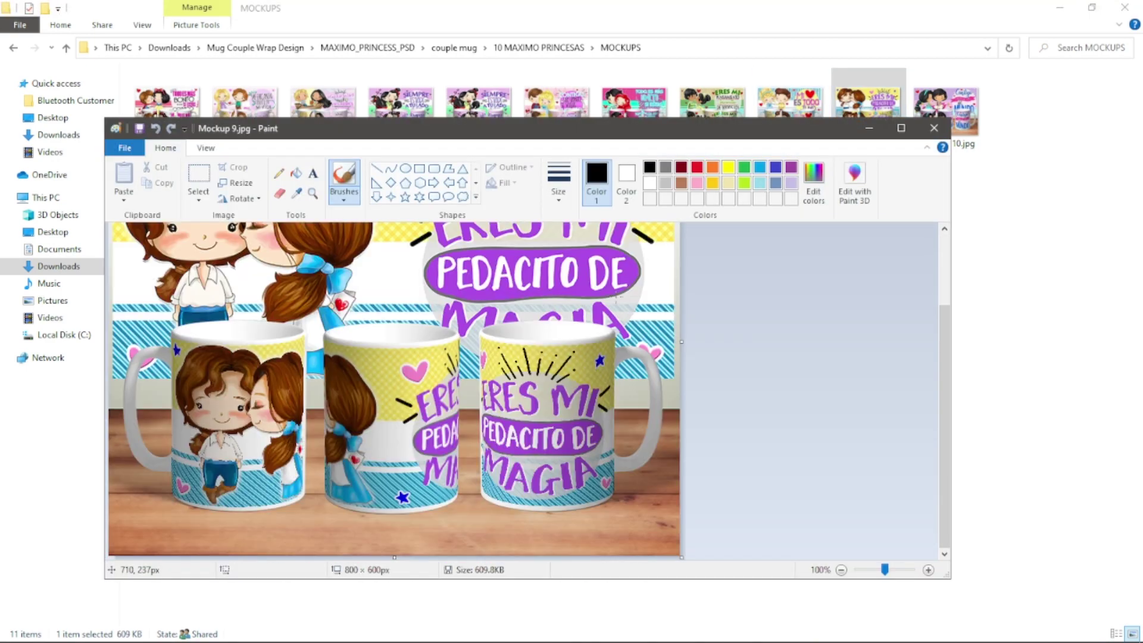
pyautogui.scroll(2, 619, 292)
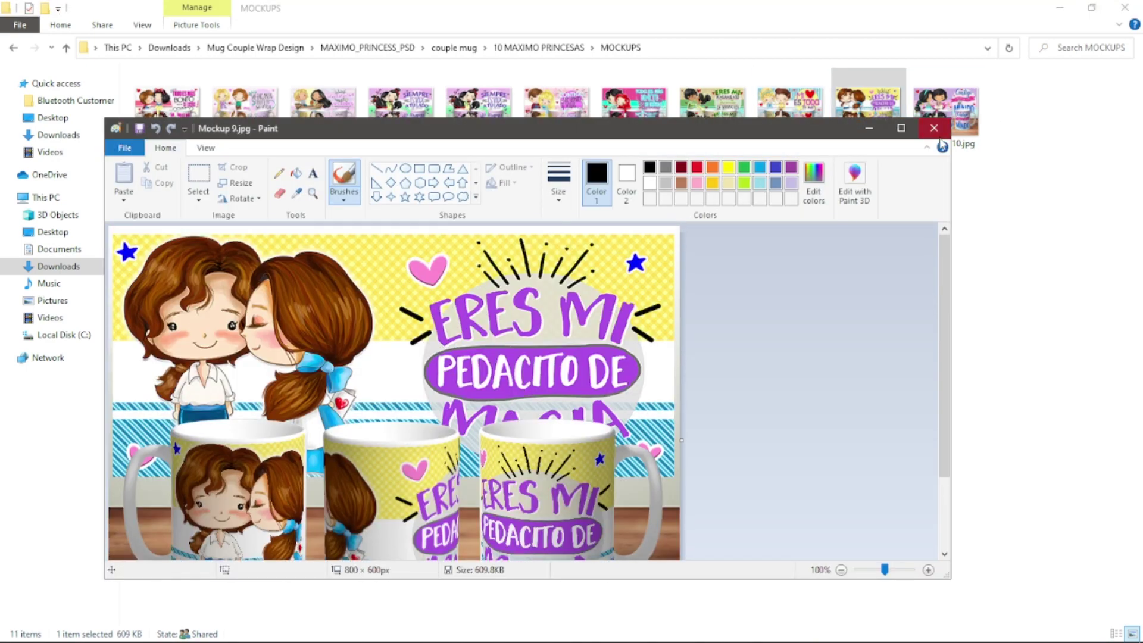
pyautogui.click(933, 127)
pyautogui.click(950, 121)
pyautogui.doubleClick(950, 121)
pyautogui.scroll(-2, 805, 327)
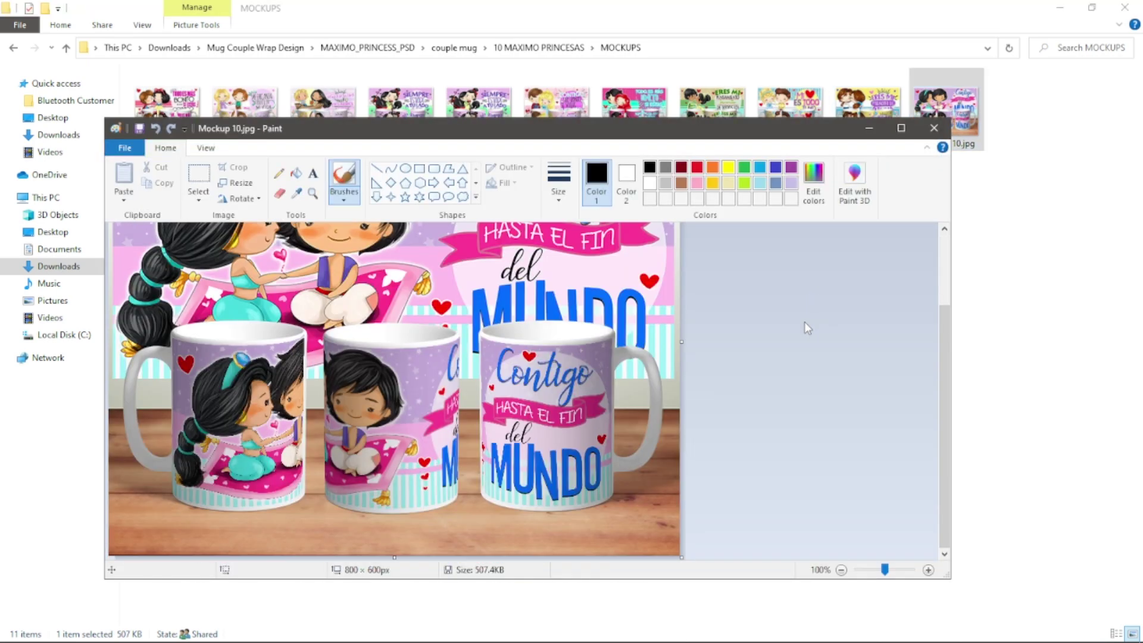
pyautogui.click(933, 128)
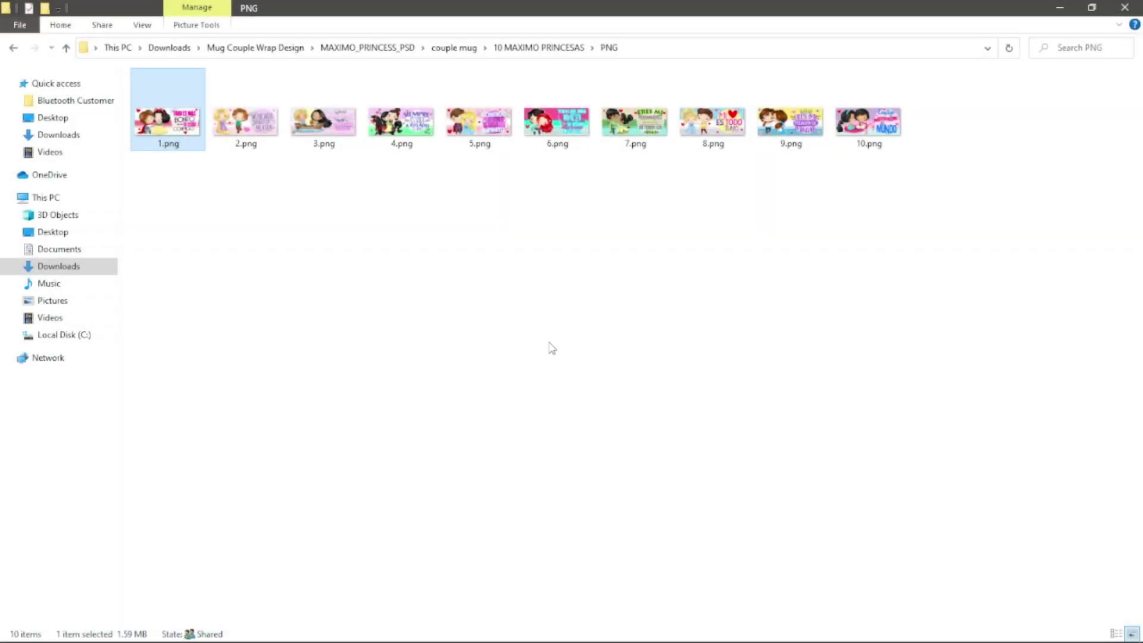
# Step: Open 1.png from the PNG folder in the Photos viewer
pyautogui.doubleClick(169, 138)
pyautogui.click(866, 19)
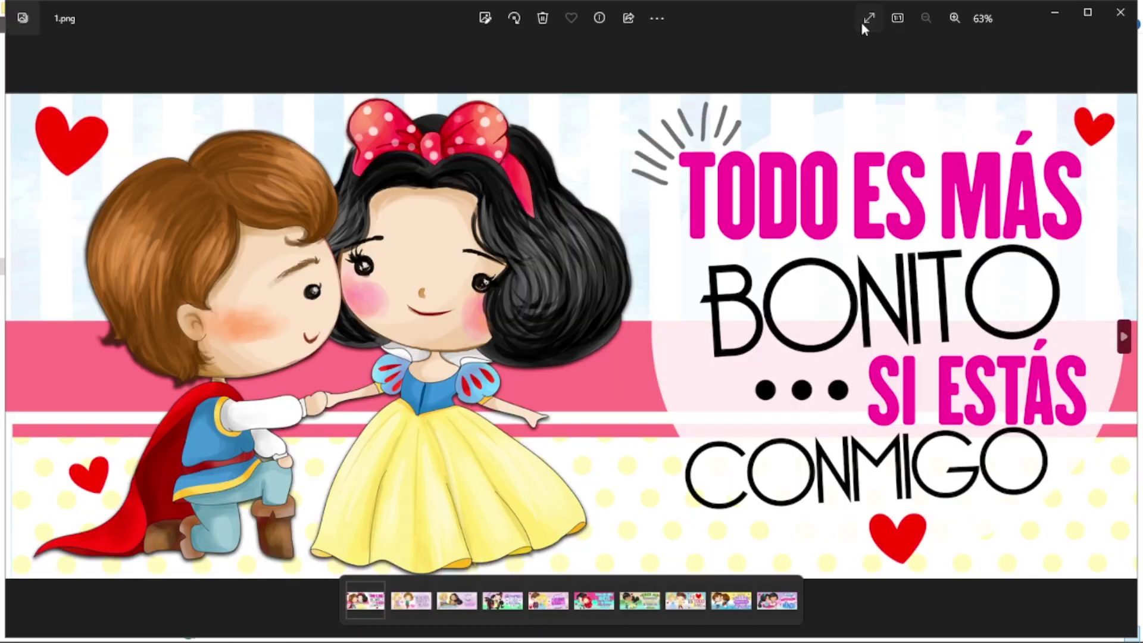
# Step: Show the designs full screen in Photos and step forward through the mug wraps
pyautogui.click(862, 22)
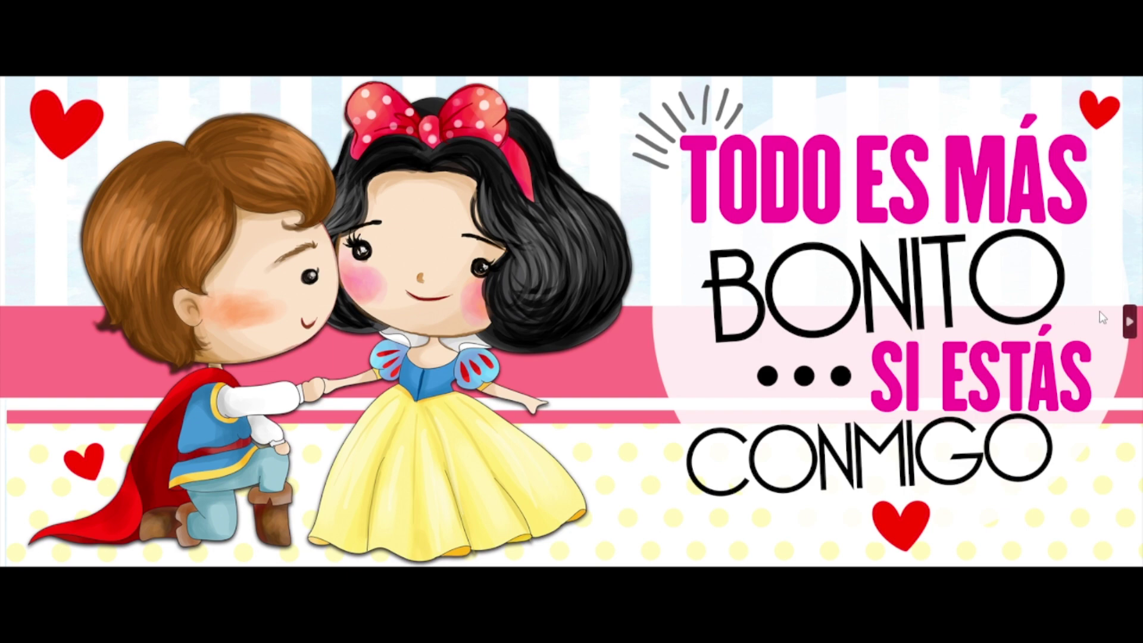
pyautogui.click(1129, 327)
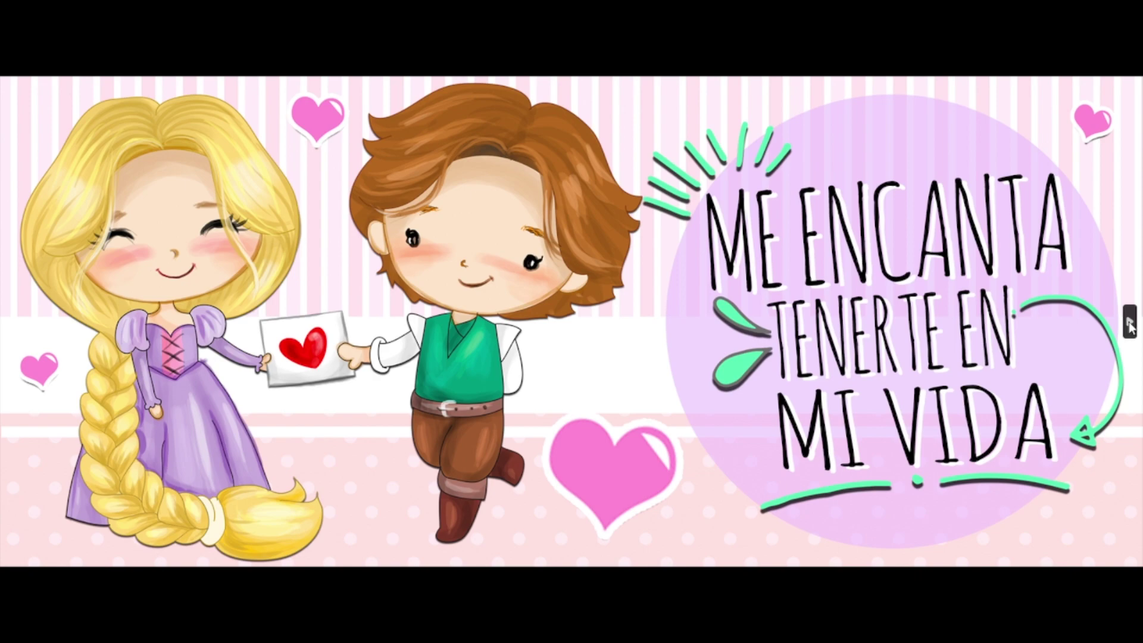
pyautogui.click(1129, 326)
pyautogui.click(1129, 326)
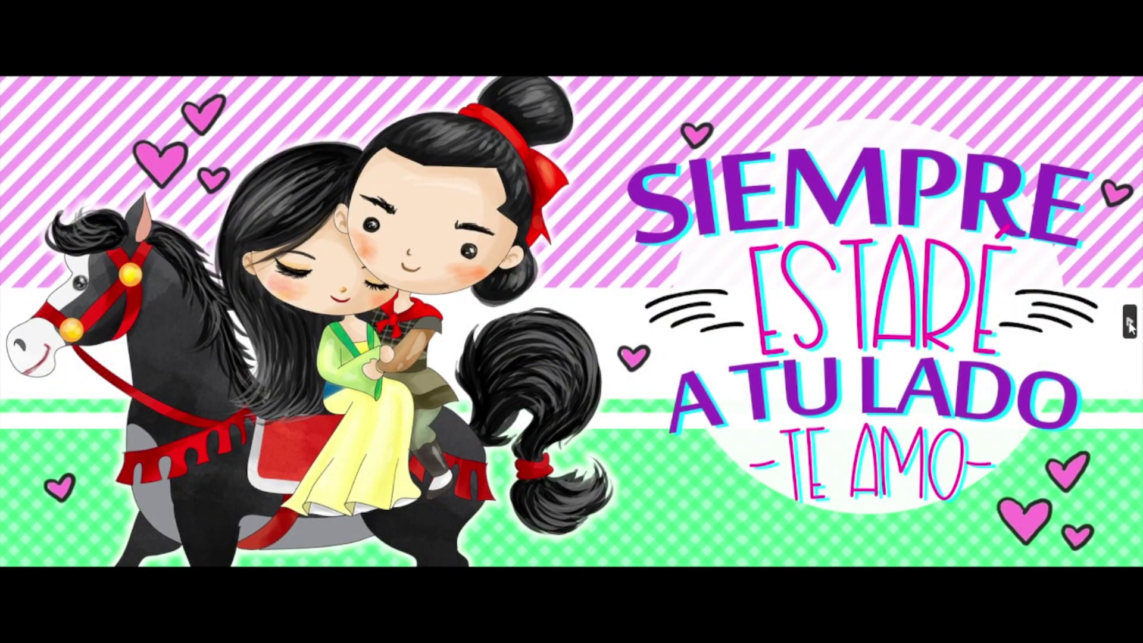
pyautogui.click(1129, 326)
pyautogui.click(1129, 326)
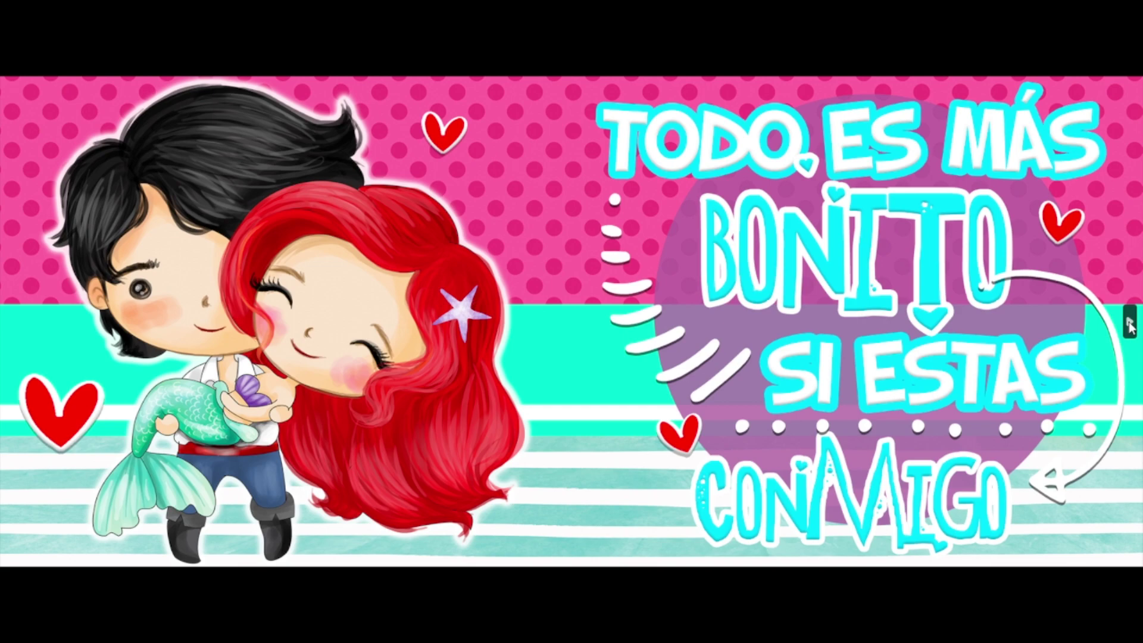
pyautogui.click(1129, 326)
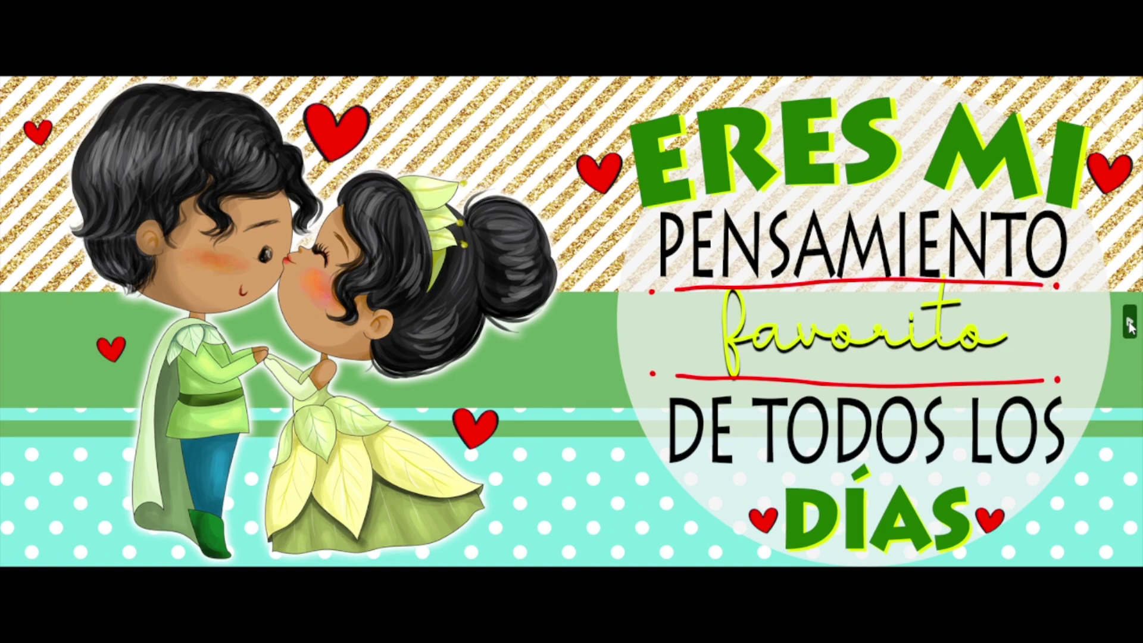
pyautogui.click(1129, 326)
pyautogui.click(1129, 326)
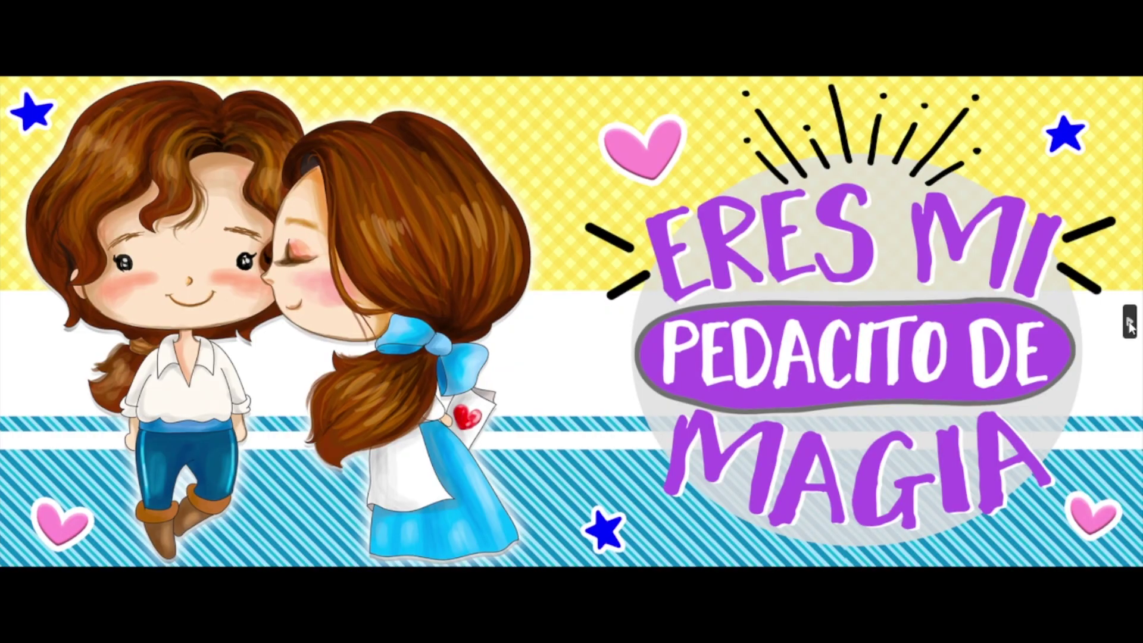
pyautogui.click(1130, 327)
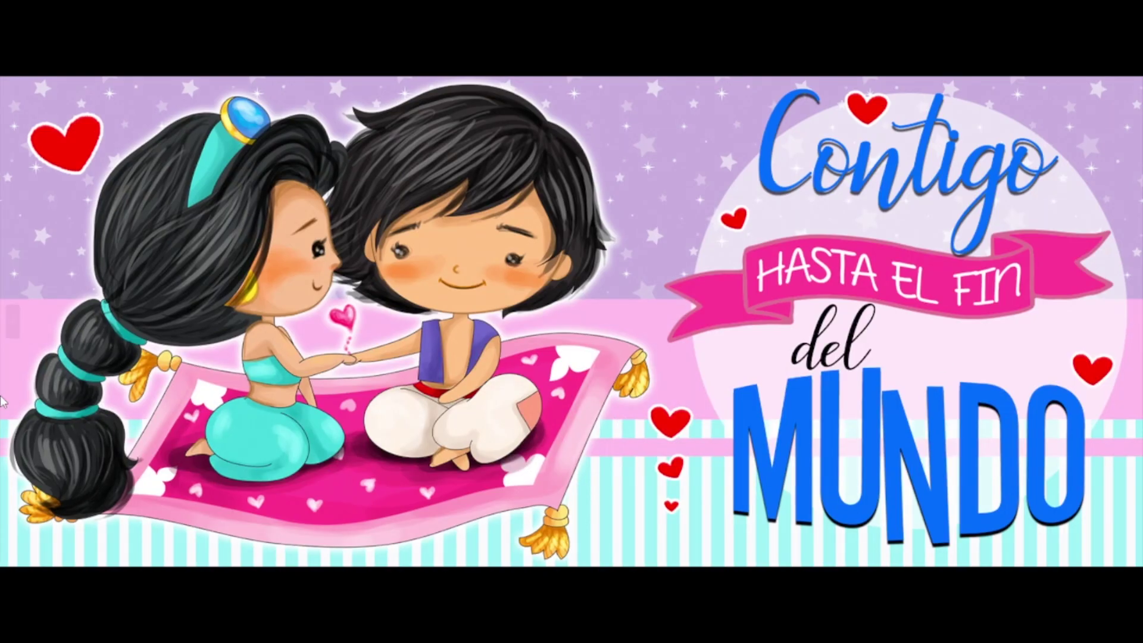
# Step: Flip back and forth through the designs, ending on Cinderella's 'Mi corazón es todo tuyo'
pyautogui.click(15, 328)
pyautogui.click(13, 322)
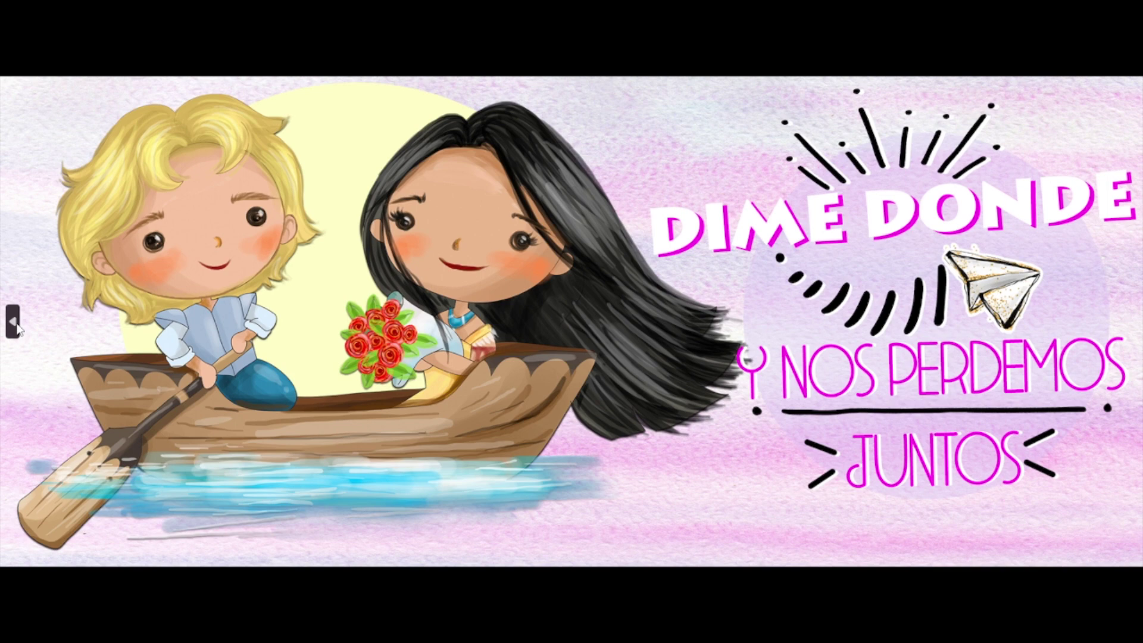
pyautogui.click(13, 322)
pyautogui.click(1129, 324)
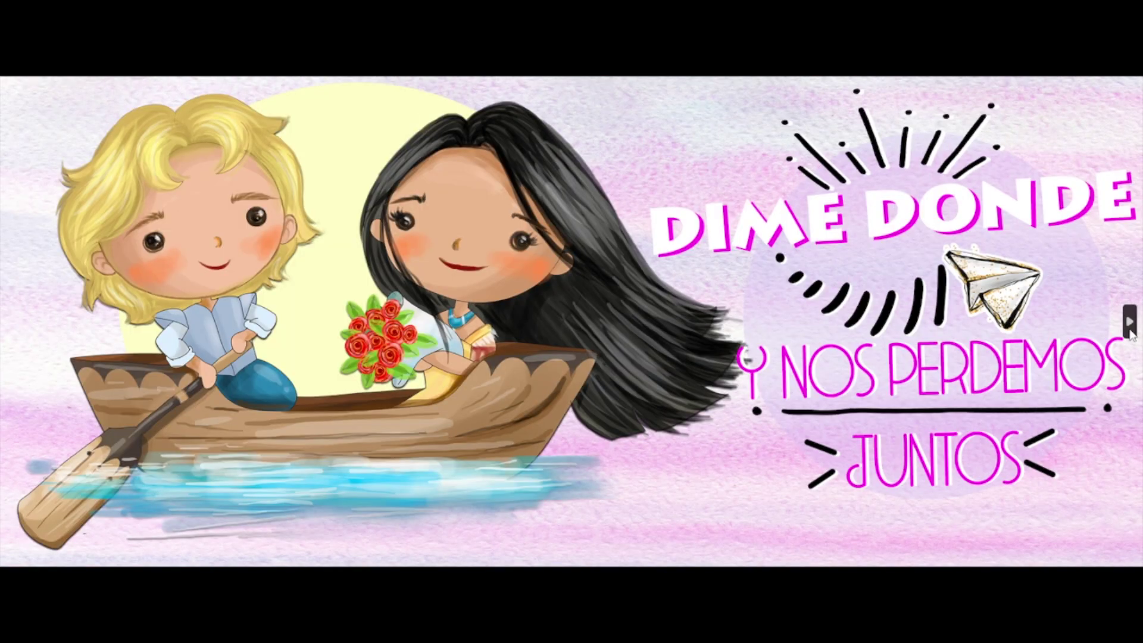
pyautogui.click(1129, 324)
pyautogui.click(1129, 325)
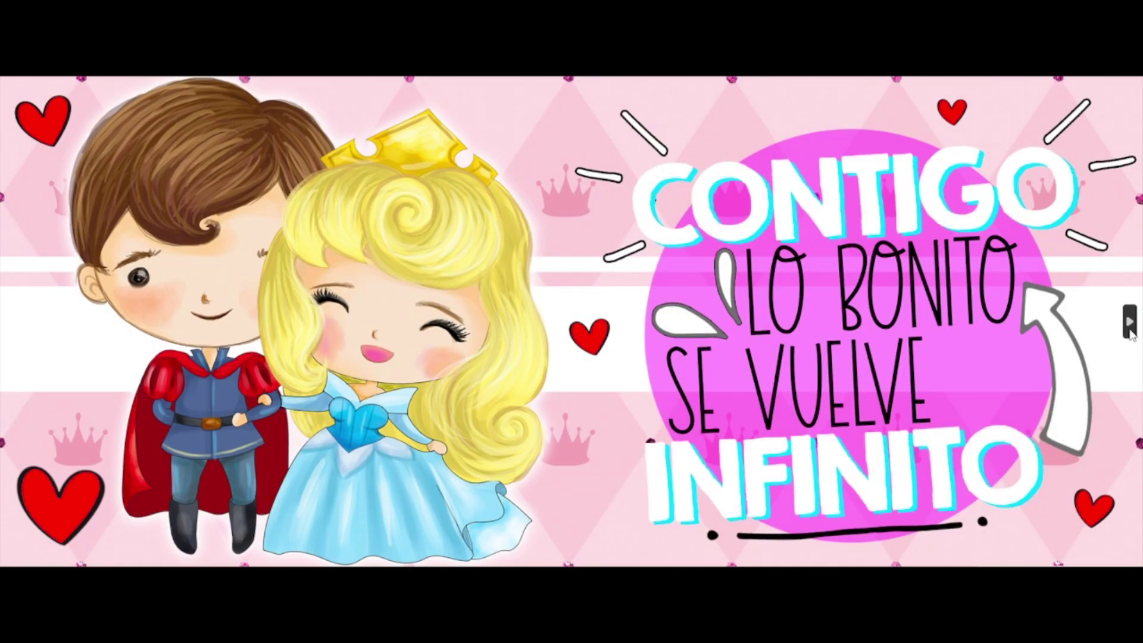
pyautogui.click(1129, 325)
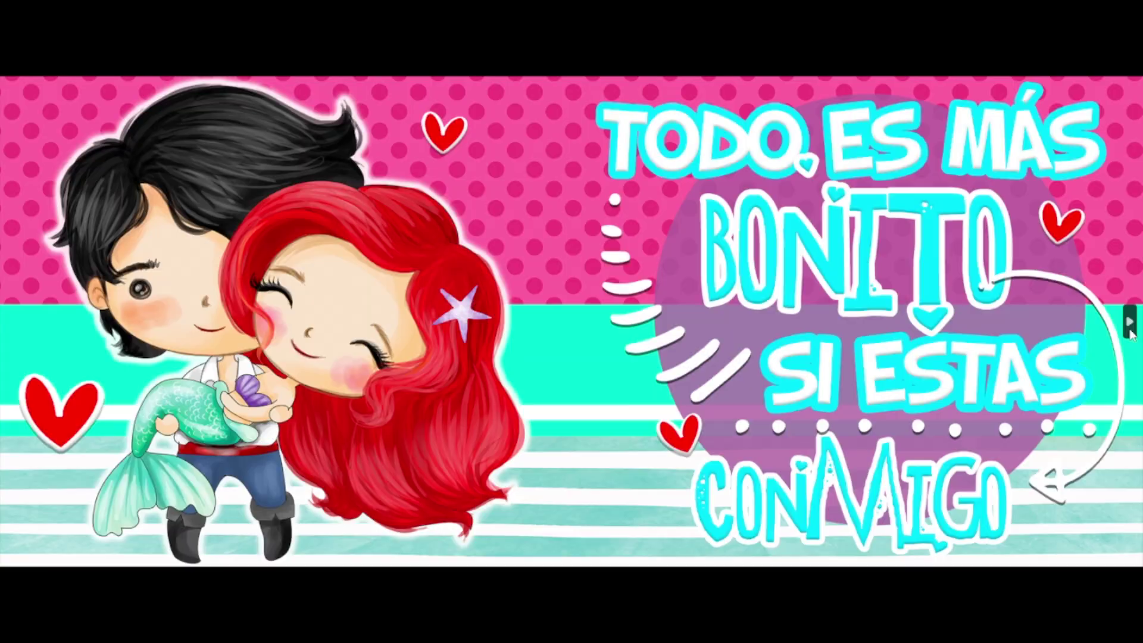
pyautogui.click(1129, 324)
pyautogui.click(1129, 325)
pyautogui.click(1129, 325)
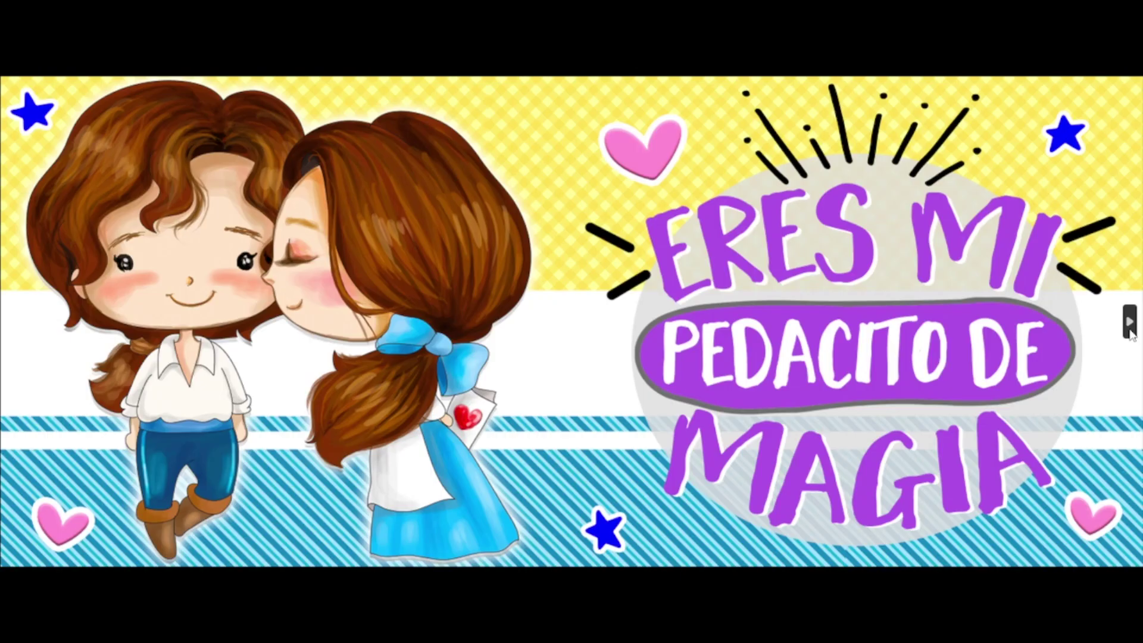
pyautogui.click(14, 322)
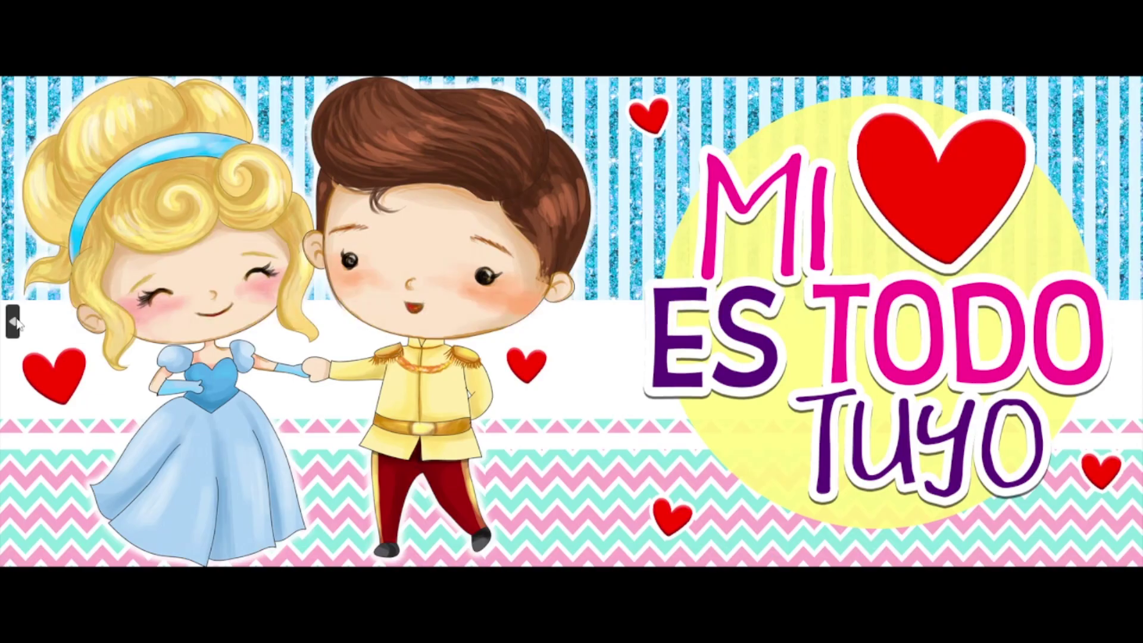
pyautogui.click(14, 322)
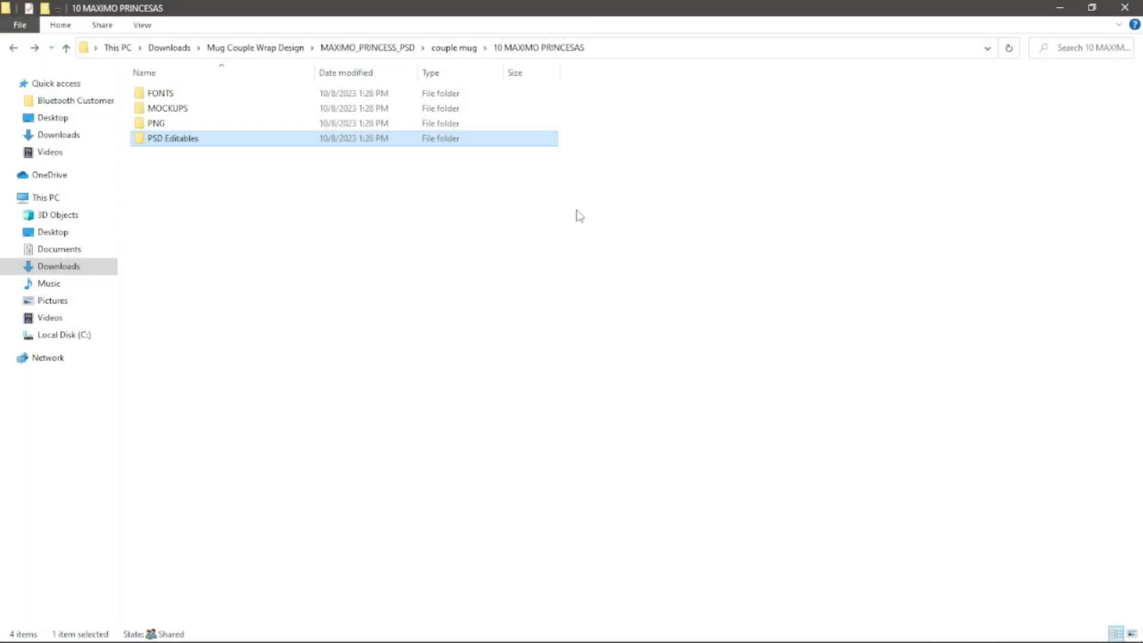
pyautogui.doubleClick(220, 142)
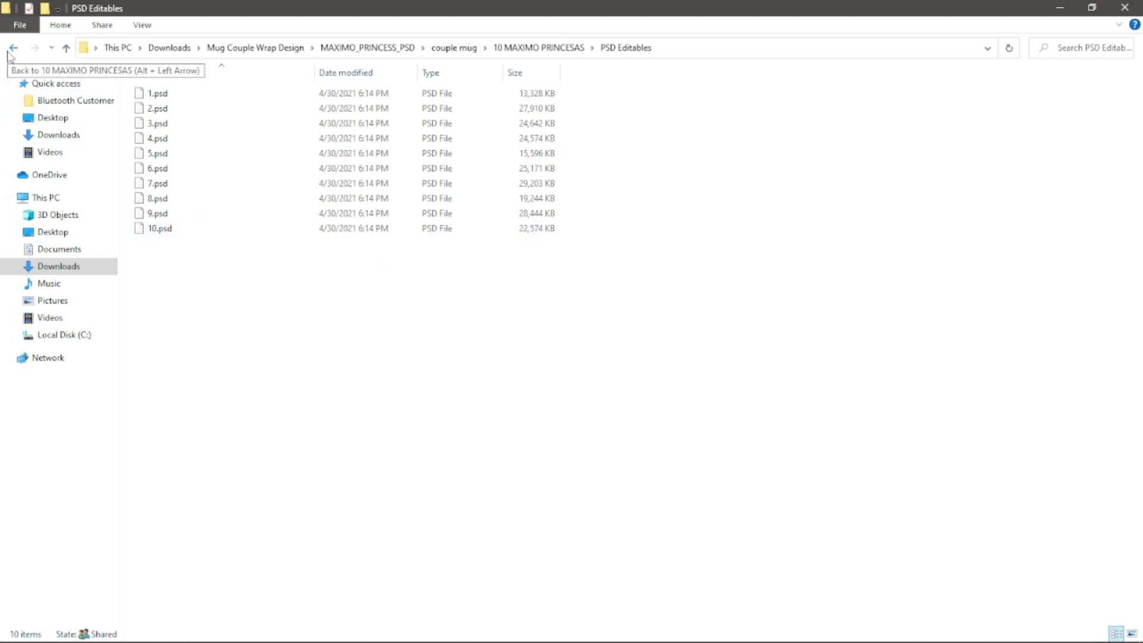
pyautogui.click(13, 47)
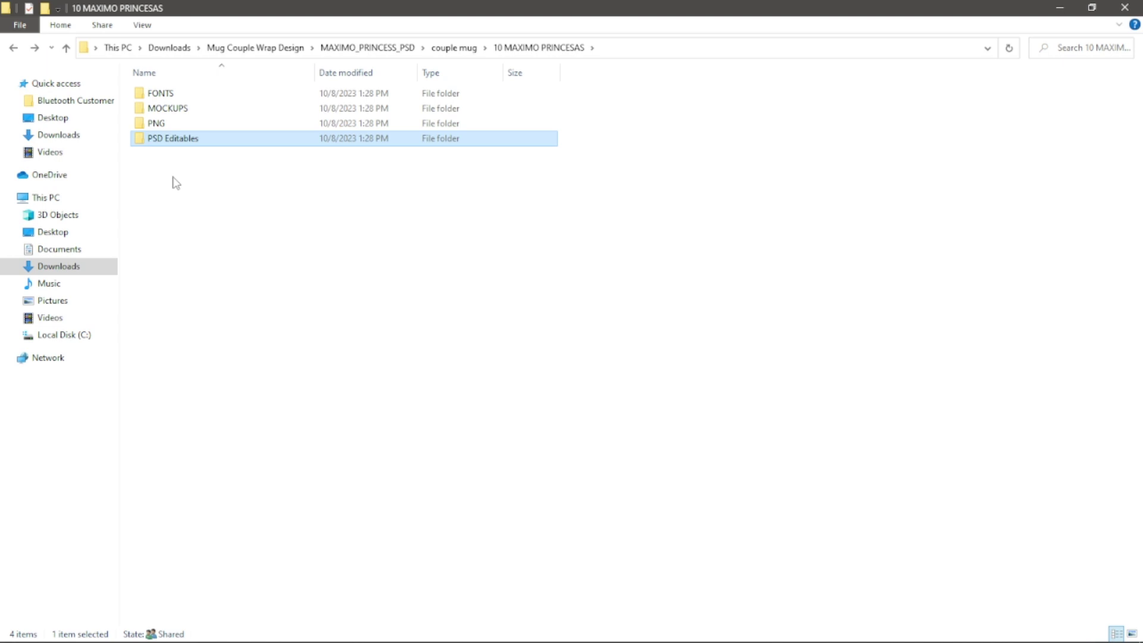
pyautogui.doubleClick(160, 93)
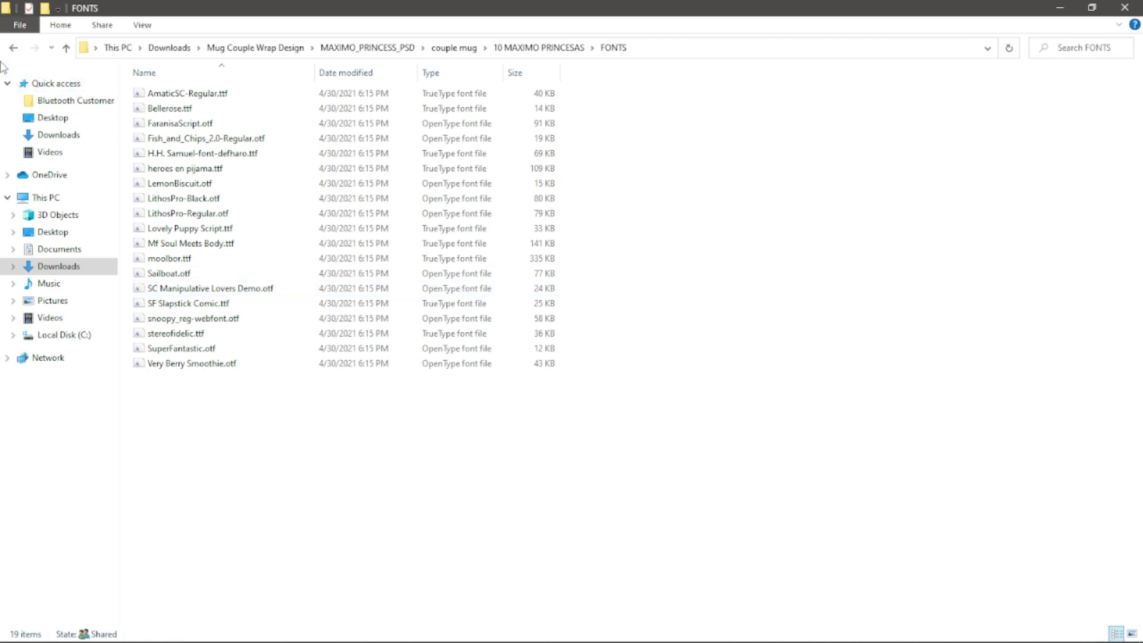
pyautogui.click(13, 49)
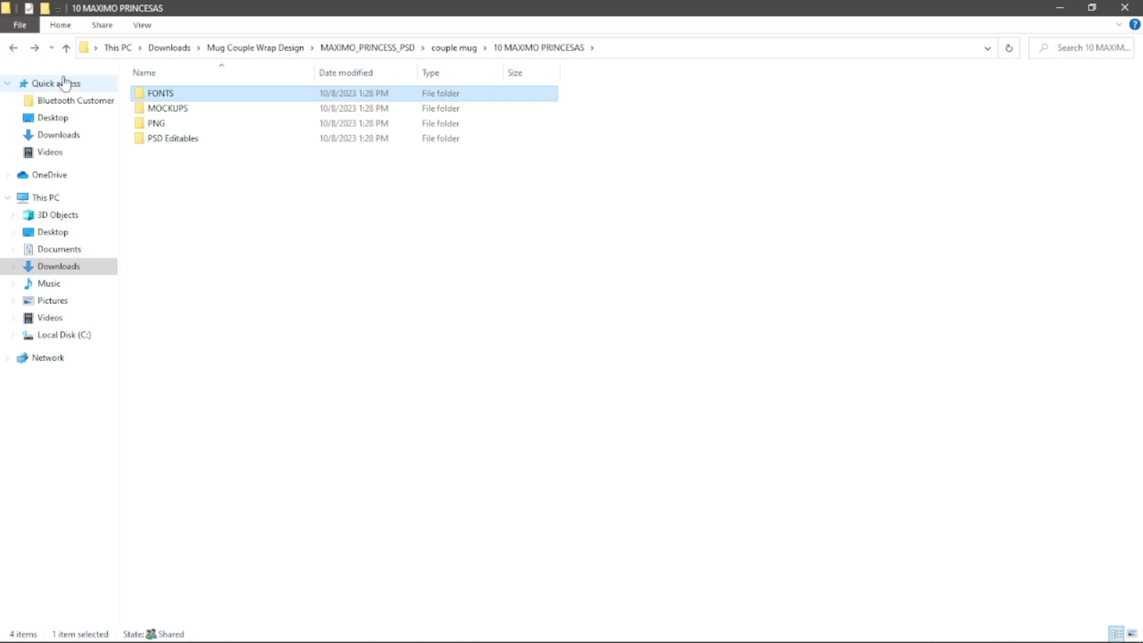
pyautogui.doubleClick(204, 109)
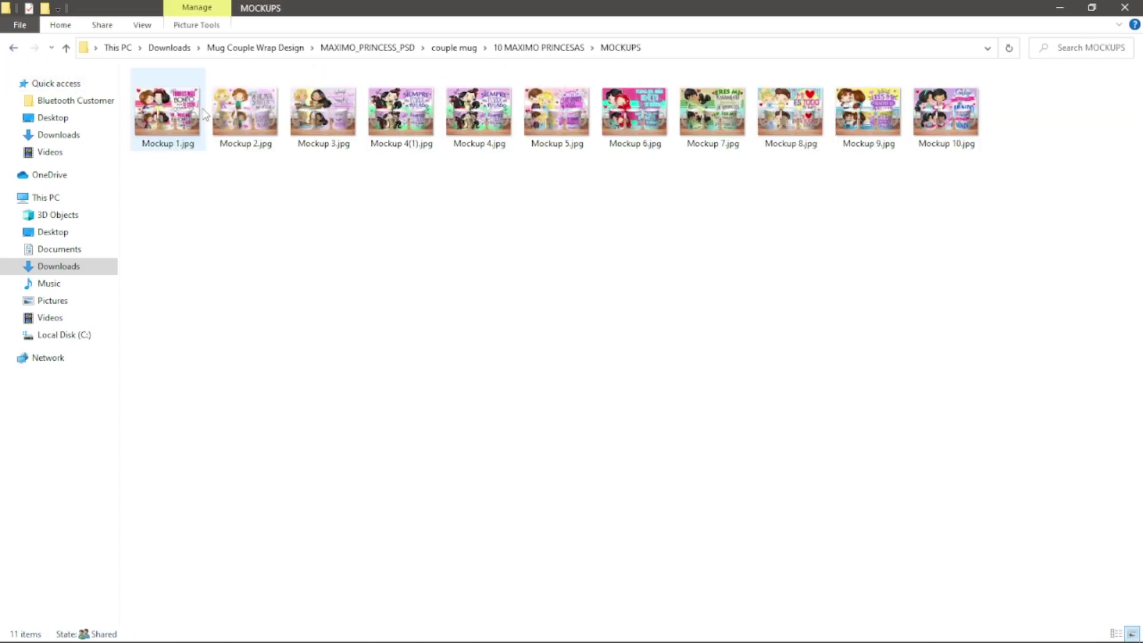
pyautogui.click(14, 47)
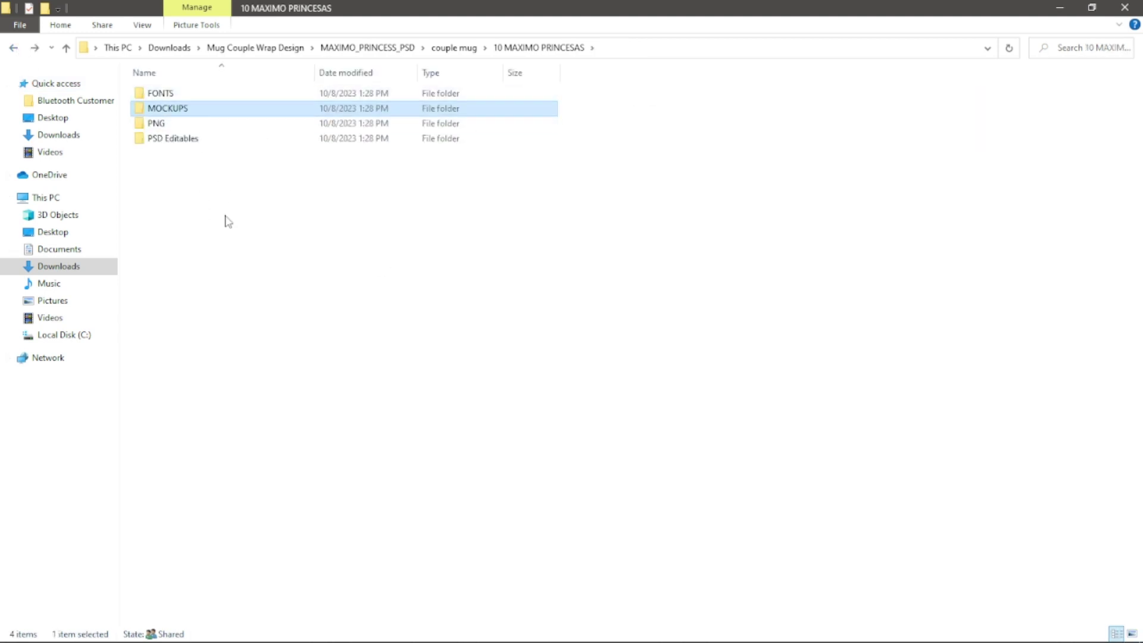
pyautogui.doubleClick(155, 124)
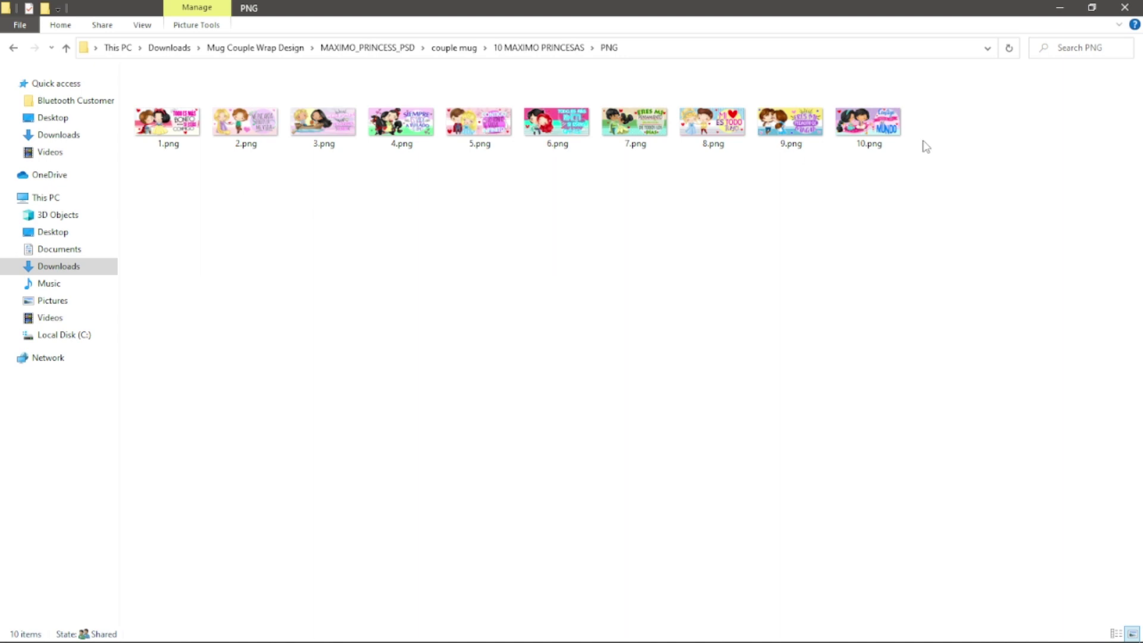
pyautogui.click(12, 49)
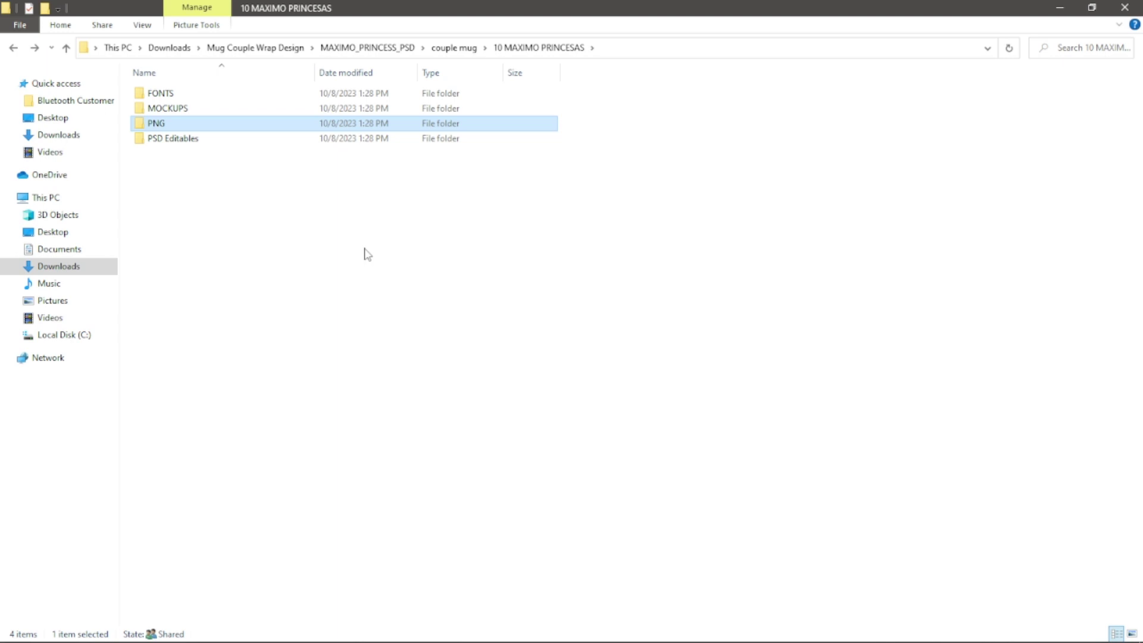
pyautogui.click(191, 108)
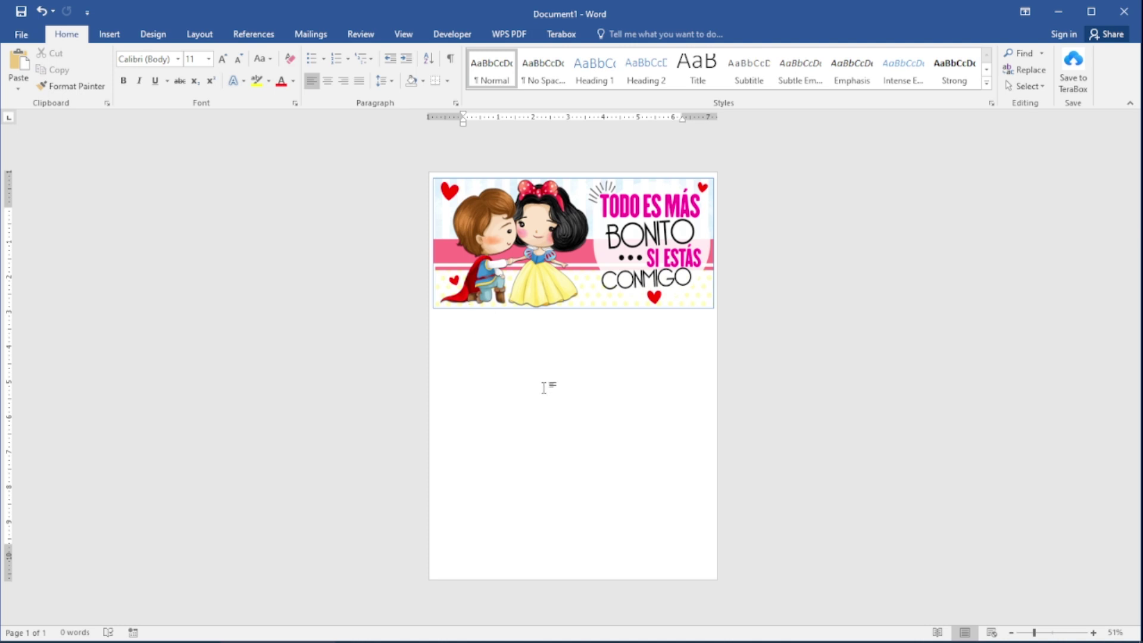
# Step: Select the Snow White wrap picture and set it at the top of the page
pyautogui.click(559, 263)
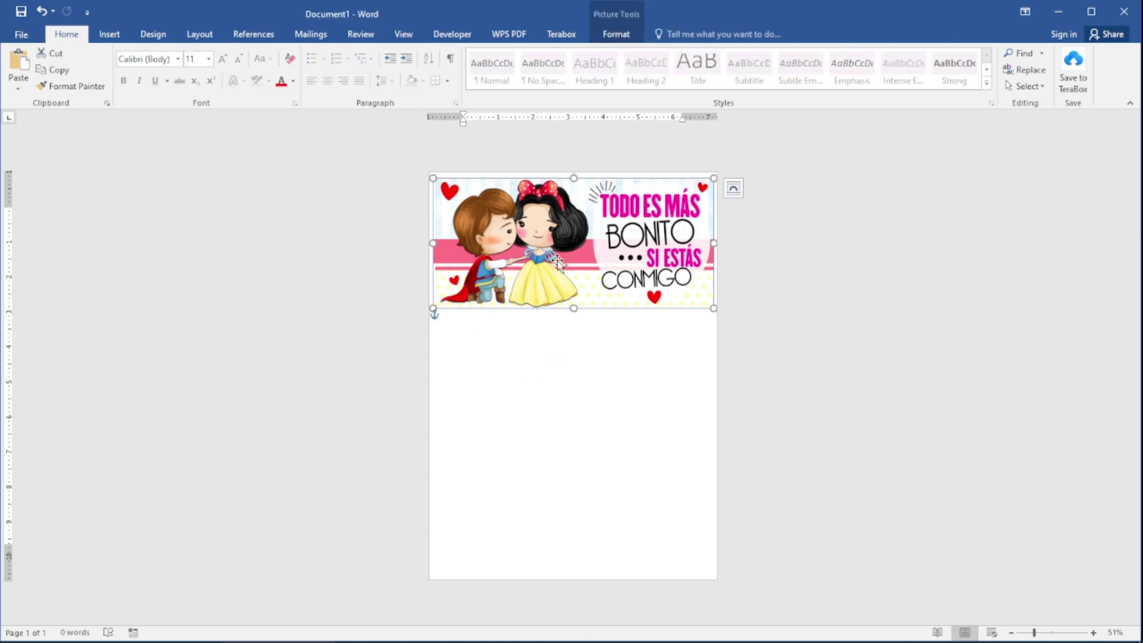
pyautogui.click(641, 364)
pyautogui.click(613, 281)
pyautogui.click(664, 372)
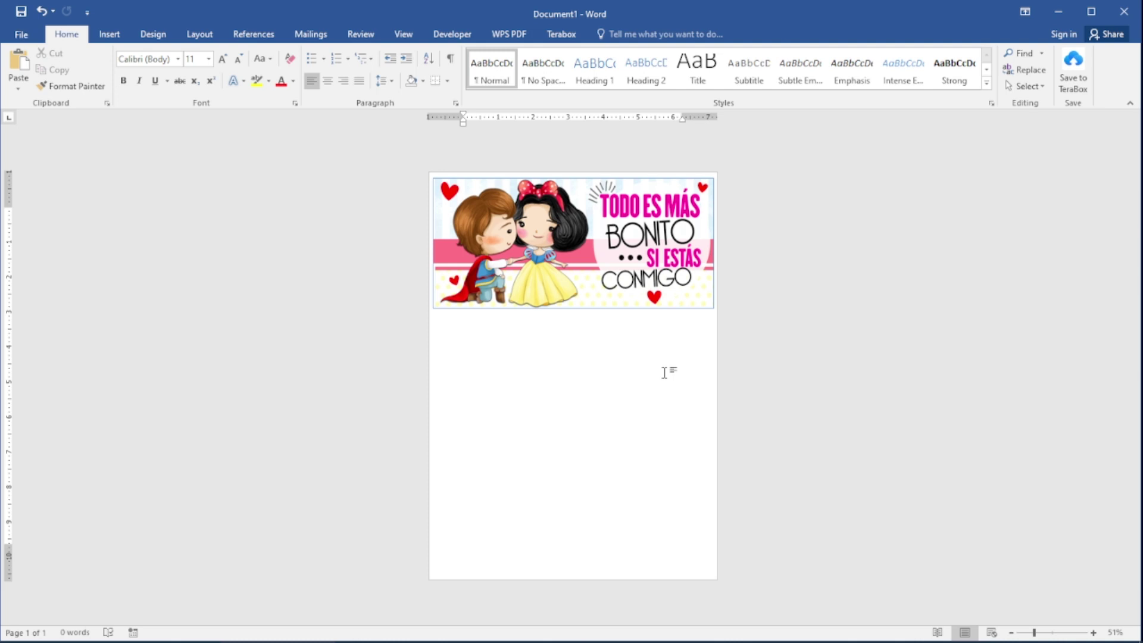
pyautogui.click(589, 259)
pyautogui.click(595, 380)
pyautogui.click(567, 274)
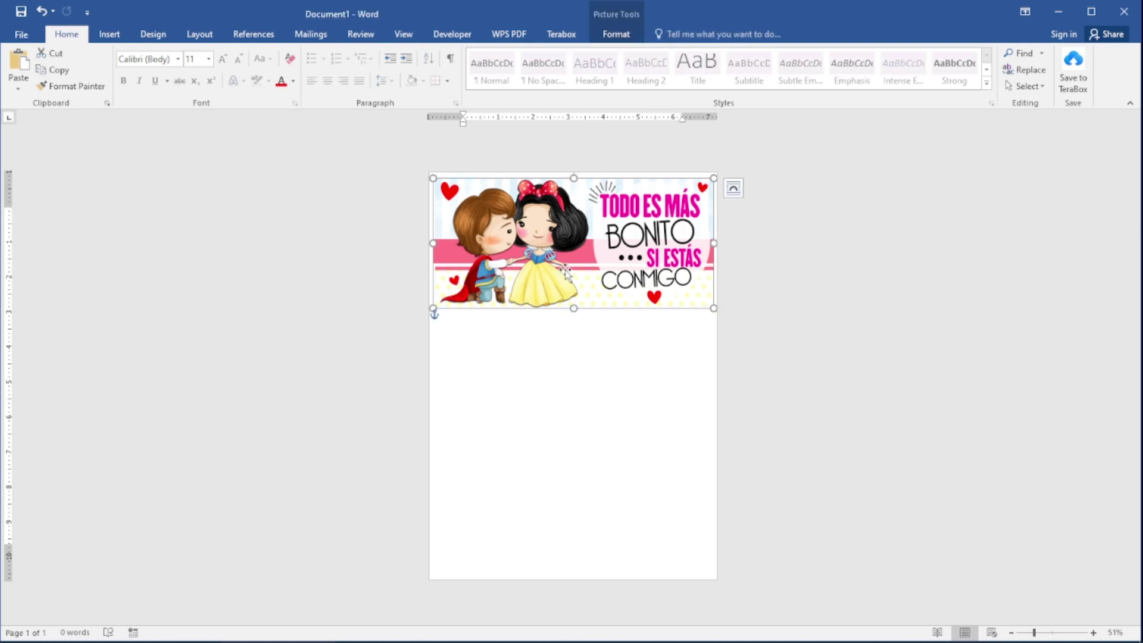
# Step: Check the Layout paper sizes without changing them, then reselect the wrap picture
pyautogui.click(199, 34)
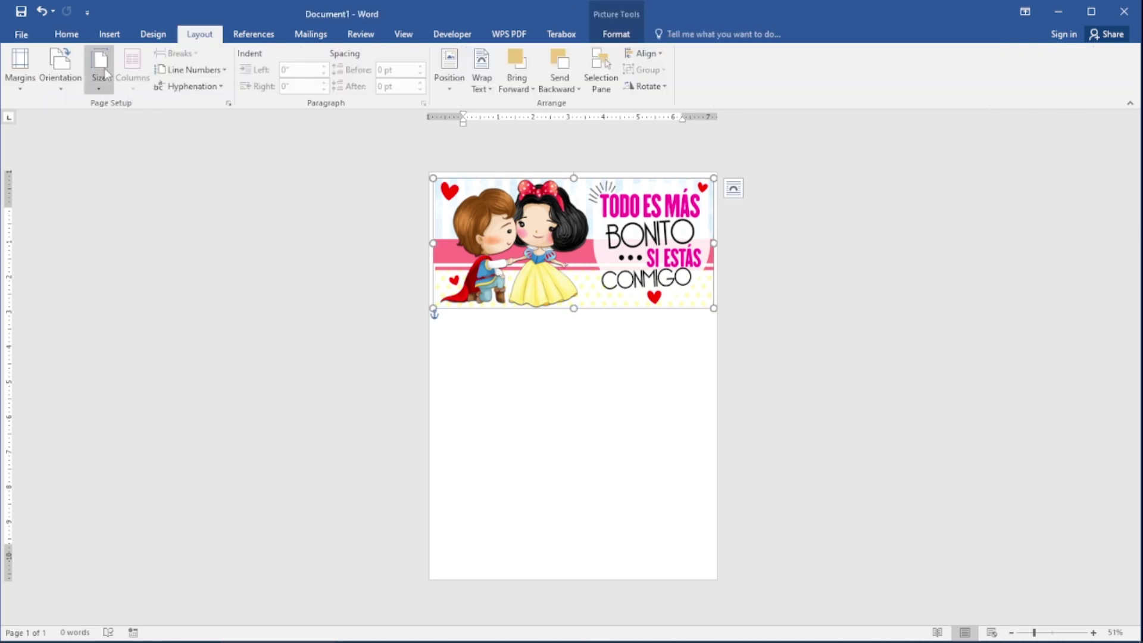
pyautogui.click(99, 71)
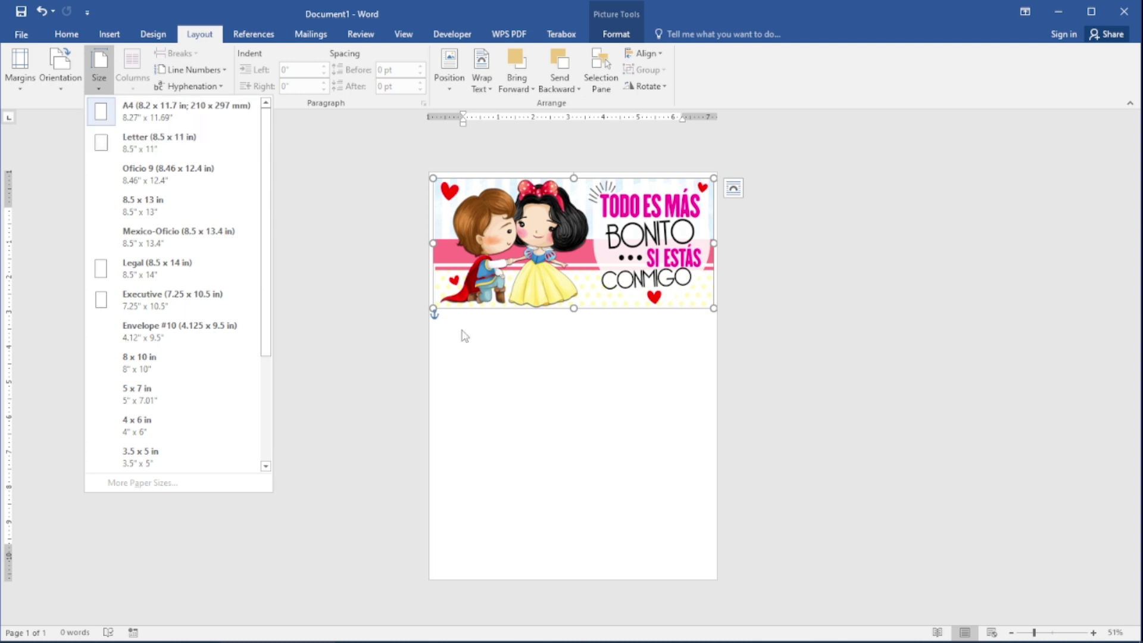
pyautogui.click(524, 348)
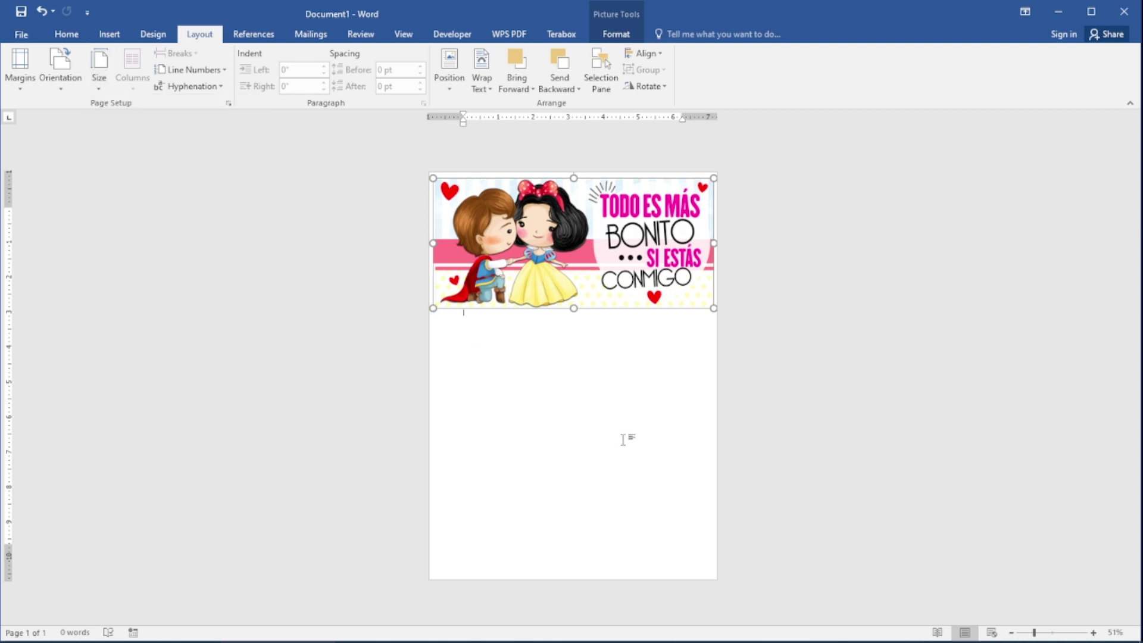
pyautogui.click(626, 436)
pyautogui.click(567, 278)
# Step: Duplicate the wrap picture with Ctrl+C/Ctrl+V and move the copy up
pyautogui.hotkey('ctrl', 'c')
pyautogui.hotkey('ctrl', 'v')
pyautogui.moveTo(568, 276)
pyautogui.mouseDown()
pyautogui.moveTo(569, 315)
pyautogui.moveTo(553, 256)
pyautogui.mouseUp()
pyautogui.click(552, 250)
pyautogui.click(450, 88)
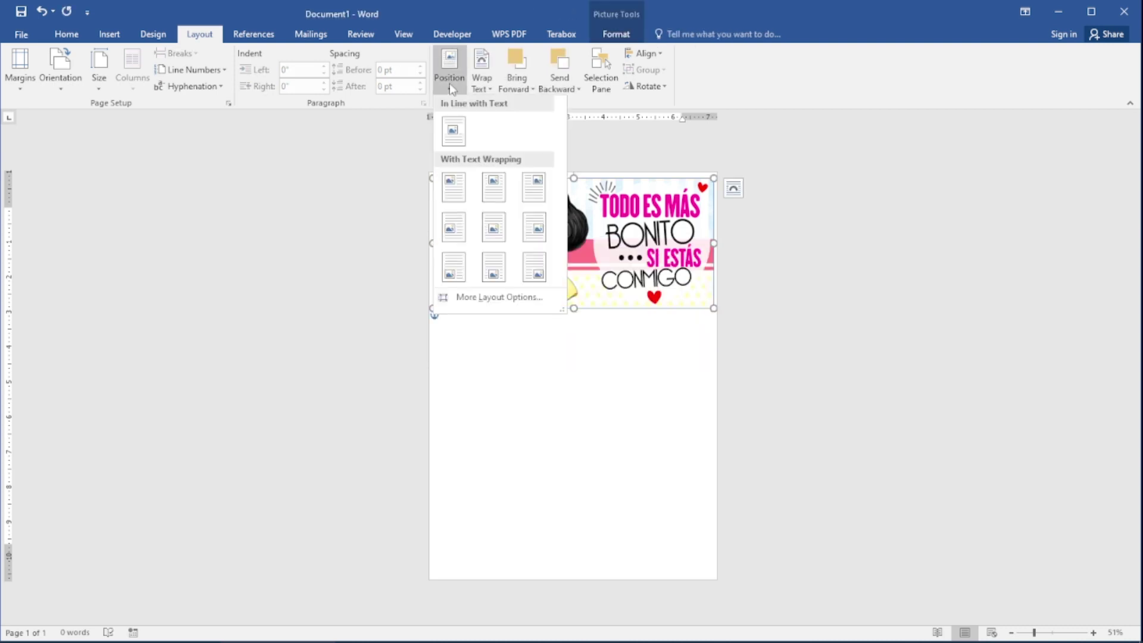
pyautogui.click(569, 240)
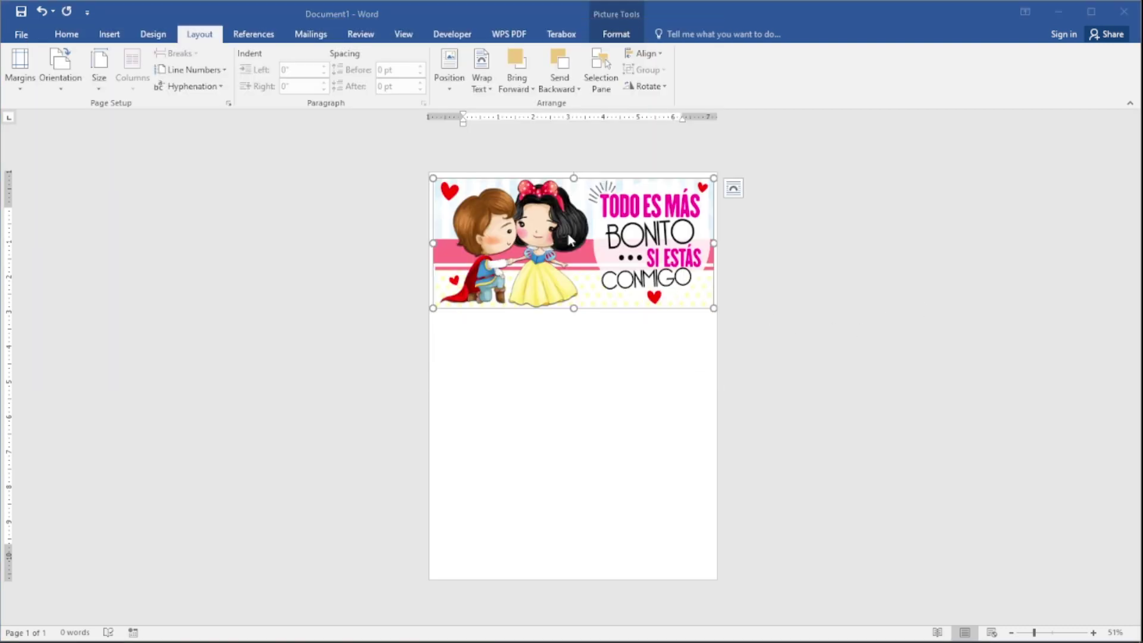
# Step: Resize the wrap to 3.7" high by 8" wide in Size and Position
pyautogui.rightClick(619, 238)
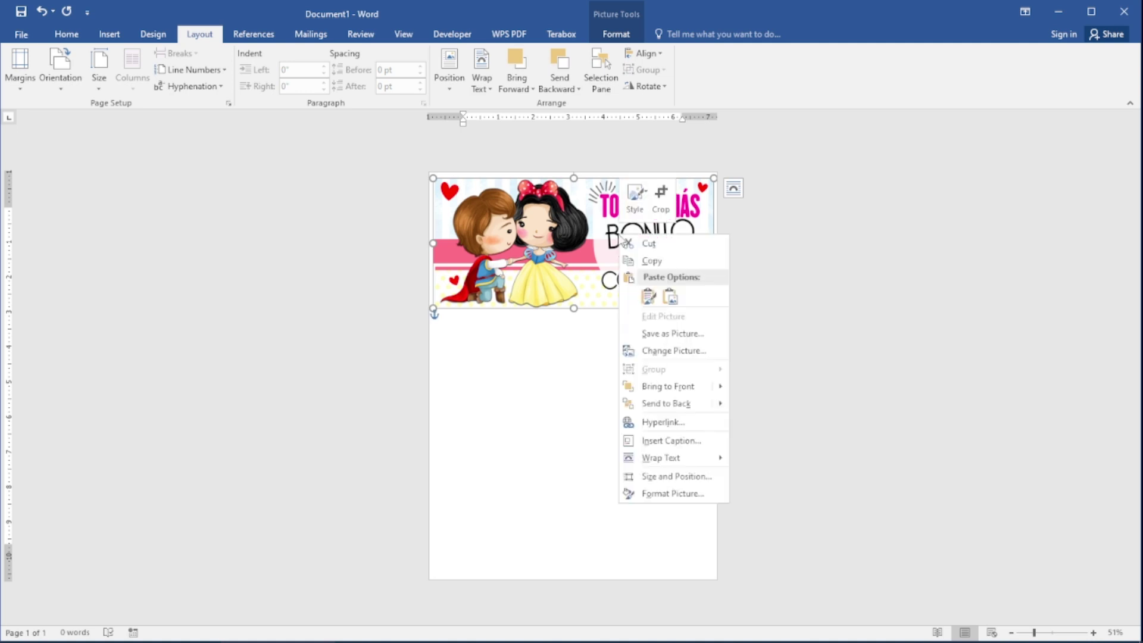
pyautogui.click(673, 476)
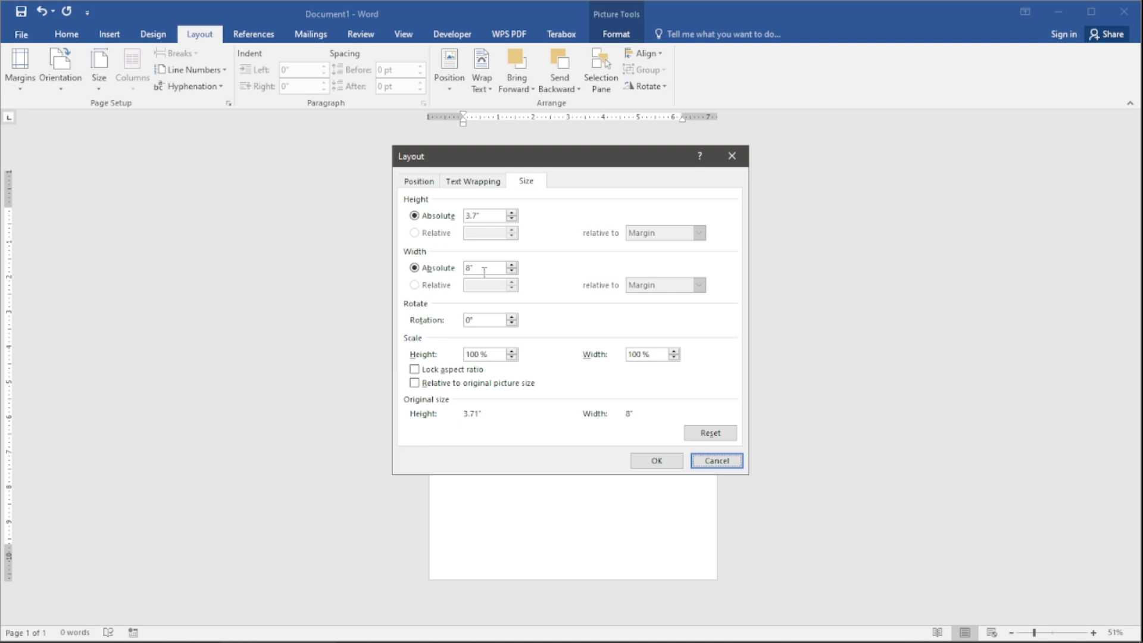
pyautogui.click(656, 461)
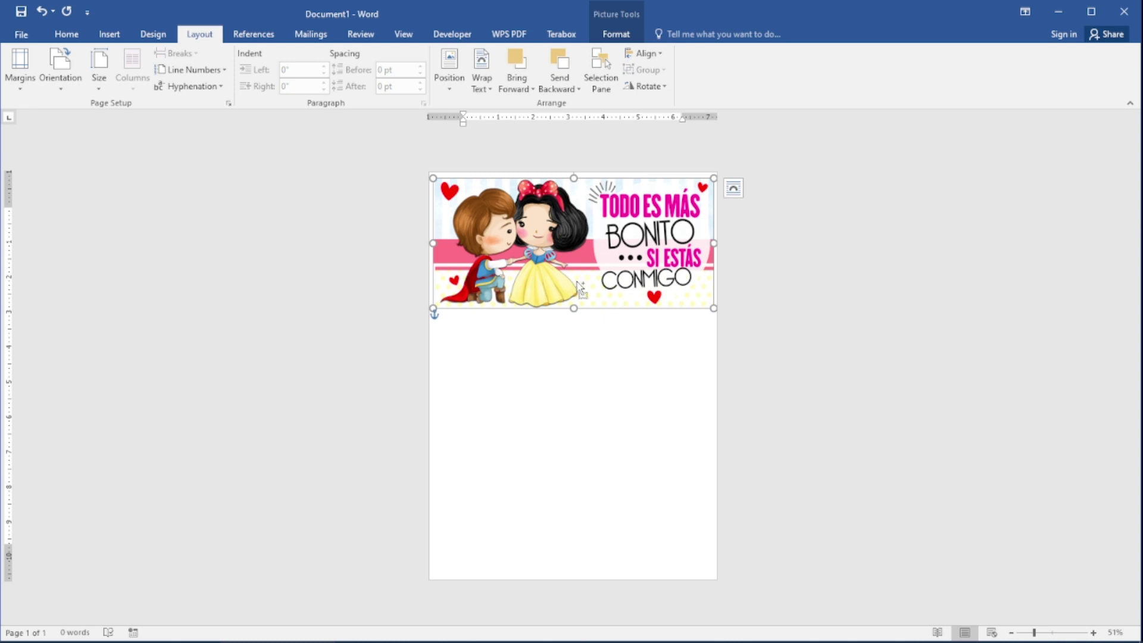
# Step: Drag a copy of the wrap below the original, then delete it
pyautogui.moveTo(577, 284)
pyautogui.mouseDown()
pyautogui.moveTo(561, 381)
pyautogui.moveTo(578, 372)
pyautogui.mouseUp()
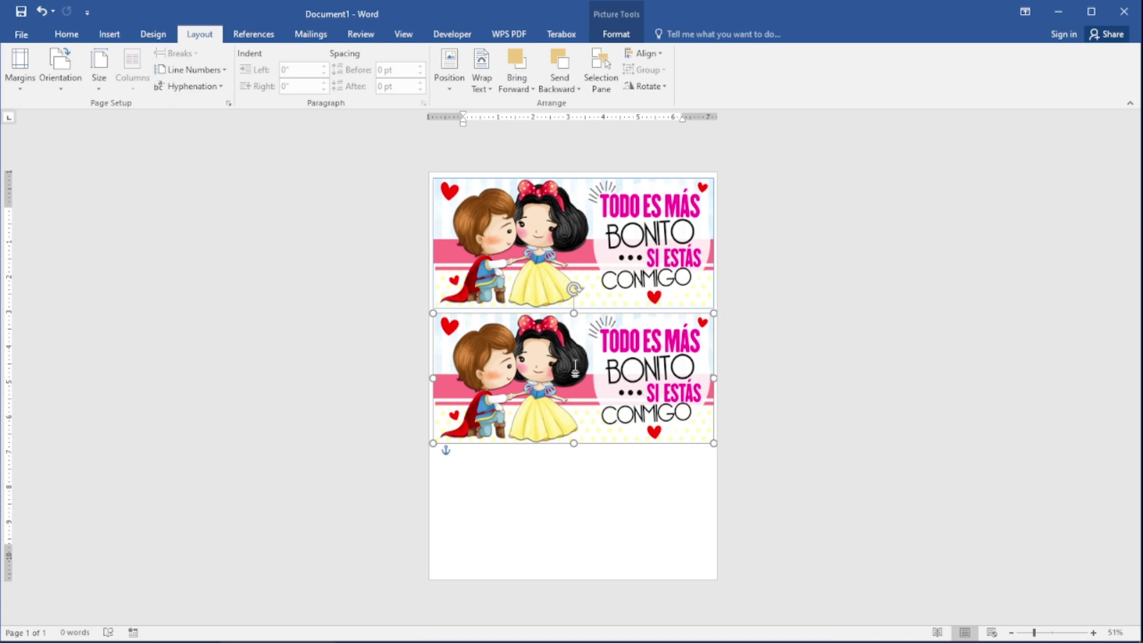
pyautogui.press('Delete')
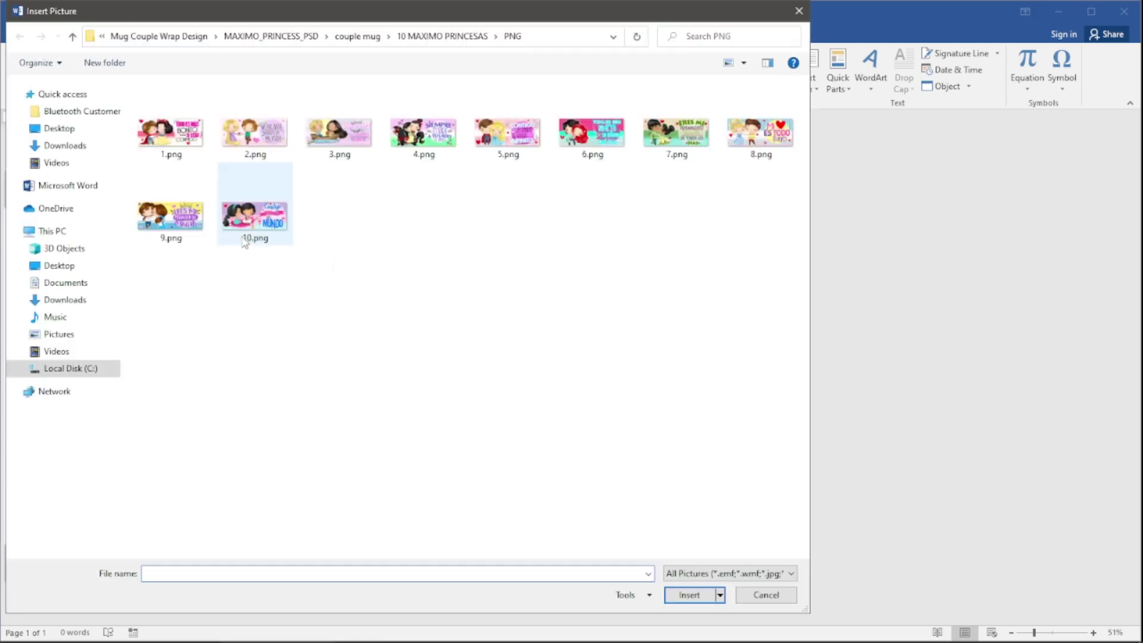
# Step: Insert 10.png, the Contigo couple wrap, and centre it on the page
pyautogui.click(290, 239)
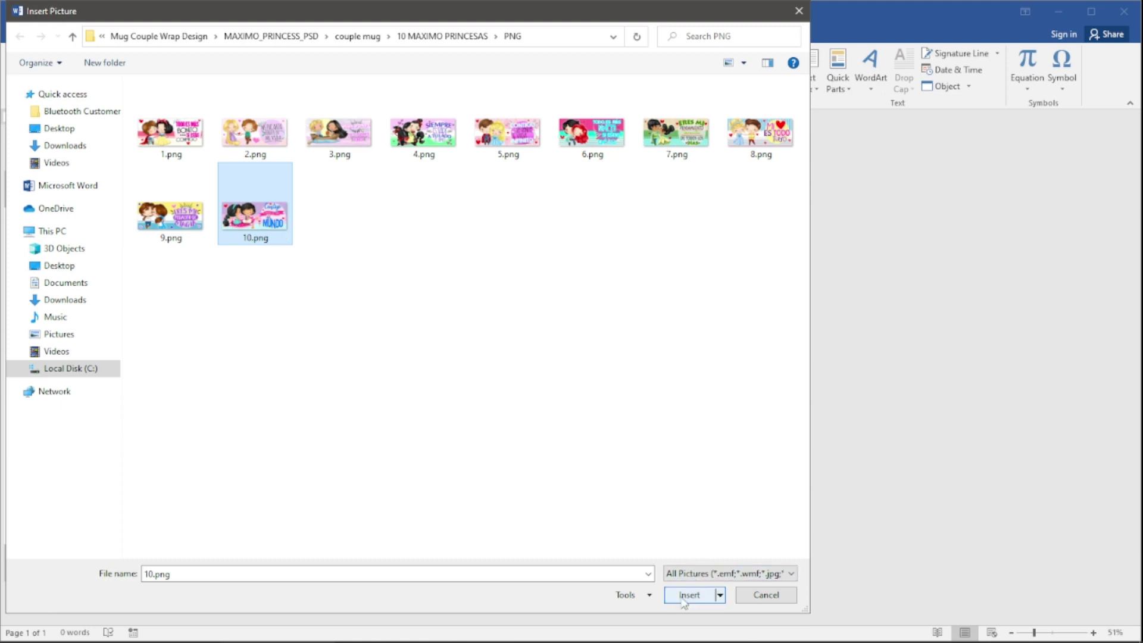
pyautogui.click(682, 598)
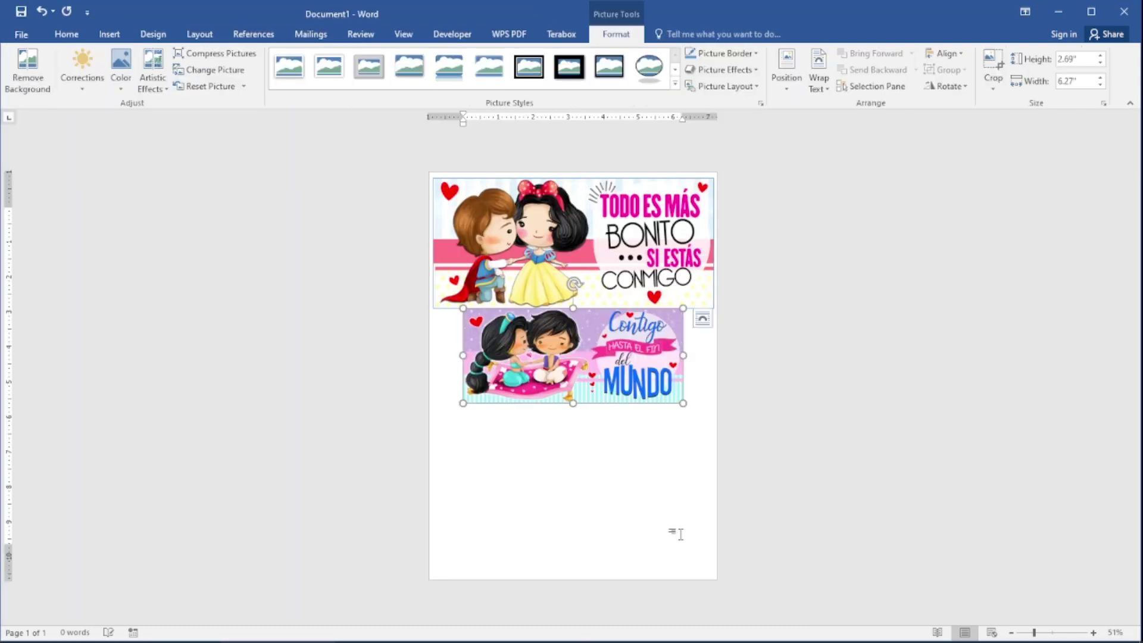
pyautogui.click(786, 70)
pyautogui.click(835, 238)
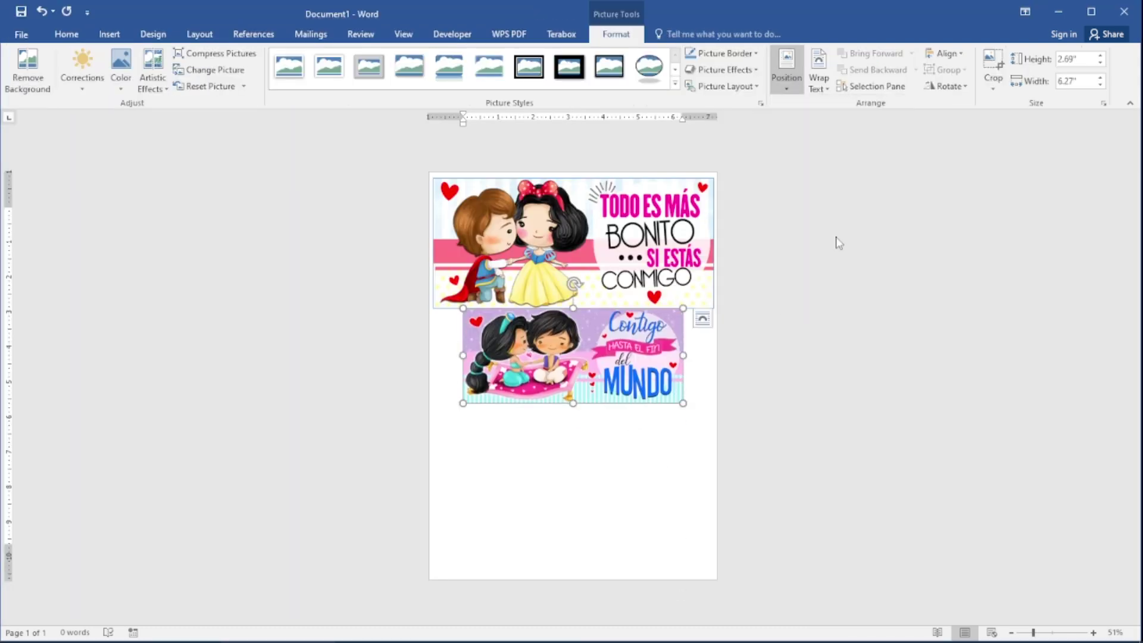
# Step: Unlock the aspect ratio and size the Contigo wrap to 3.7" by 8"
pyautogui.rightClick(583, 362)
pyautogui.click(655, 598)
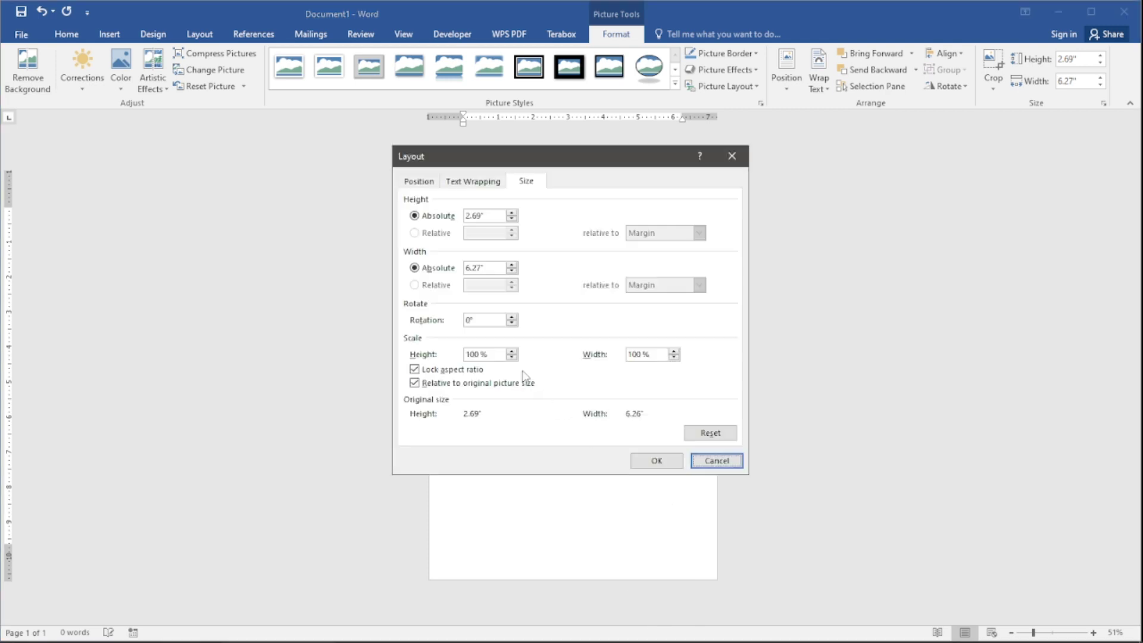
pyautogui.click(436, 370)
pyautogui.click(438, 384)
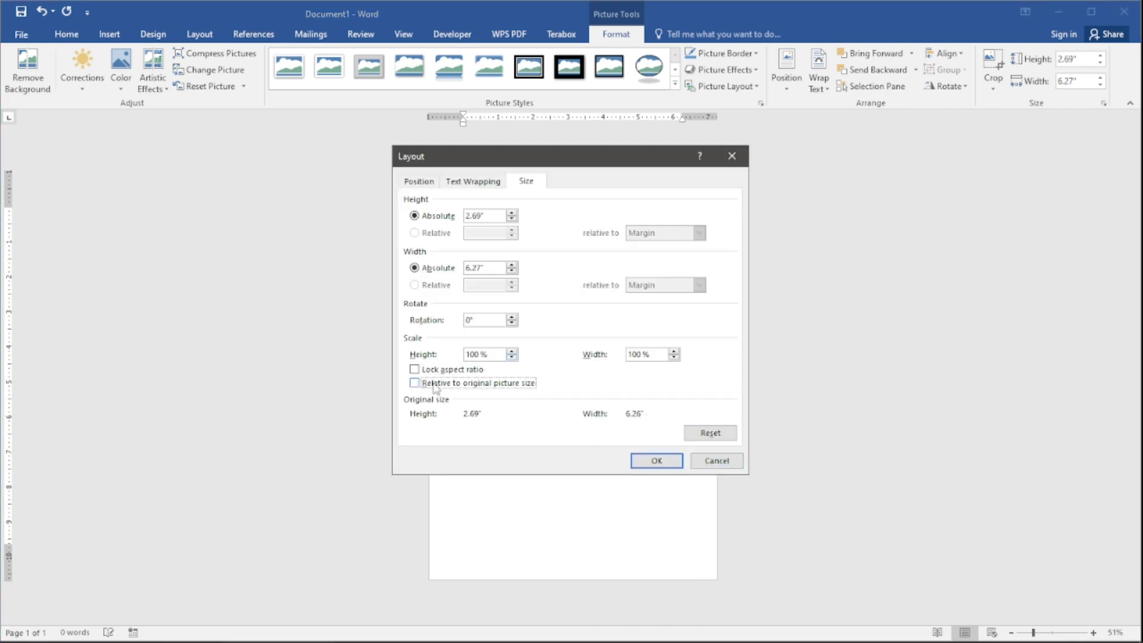
pyautogui.click(425, 215)
pyautogui.write('3.7')
pyautogui.press('Tab')
pyautogui.write('9')
pyautogui.write('8')
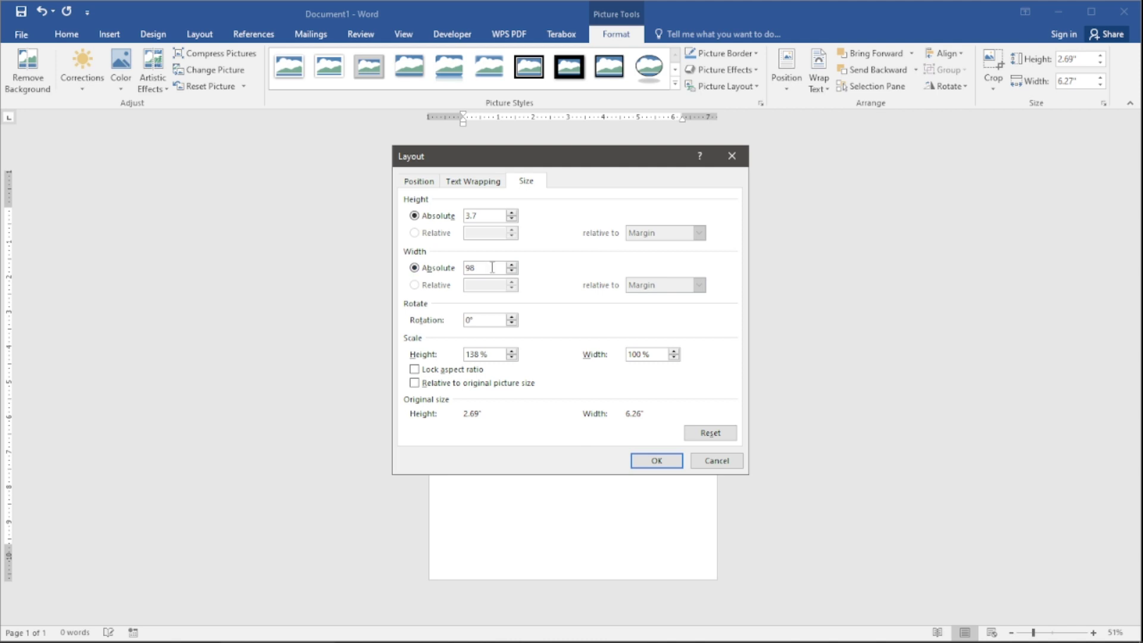
pyautogui.click(660, 462)
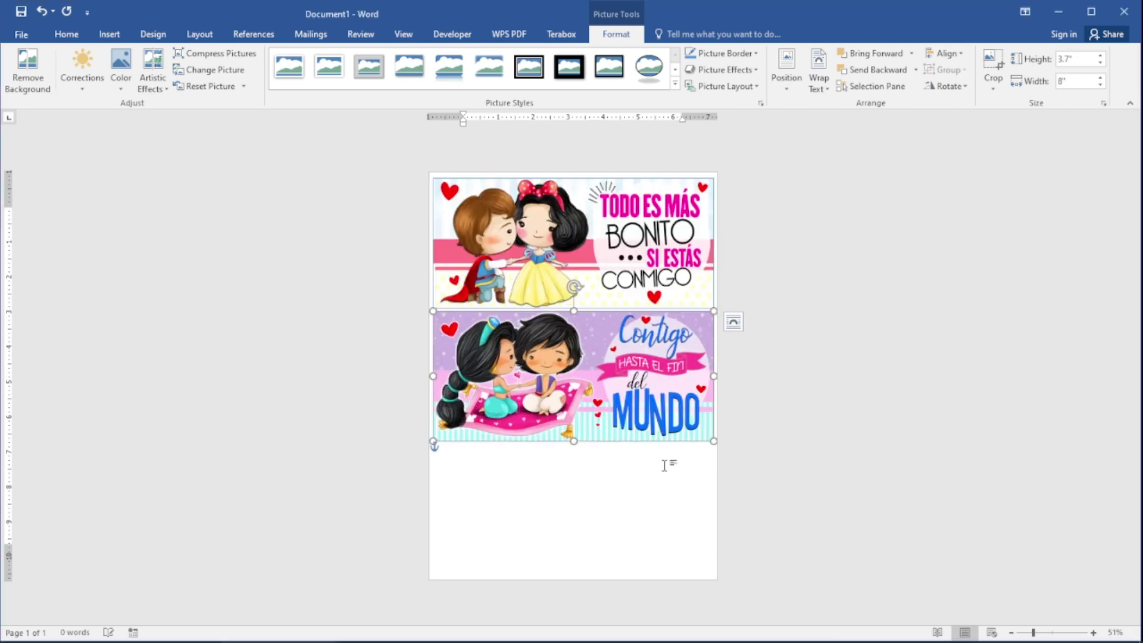
# Step: Give the Contigo wrap a wrapped position and deselect it
pyautogui.click(786, 71)
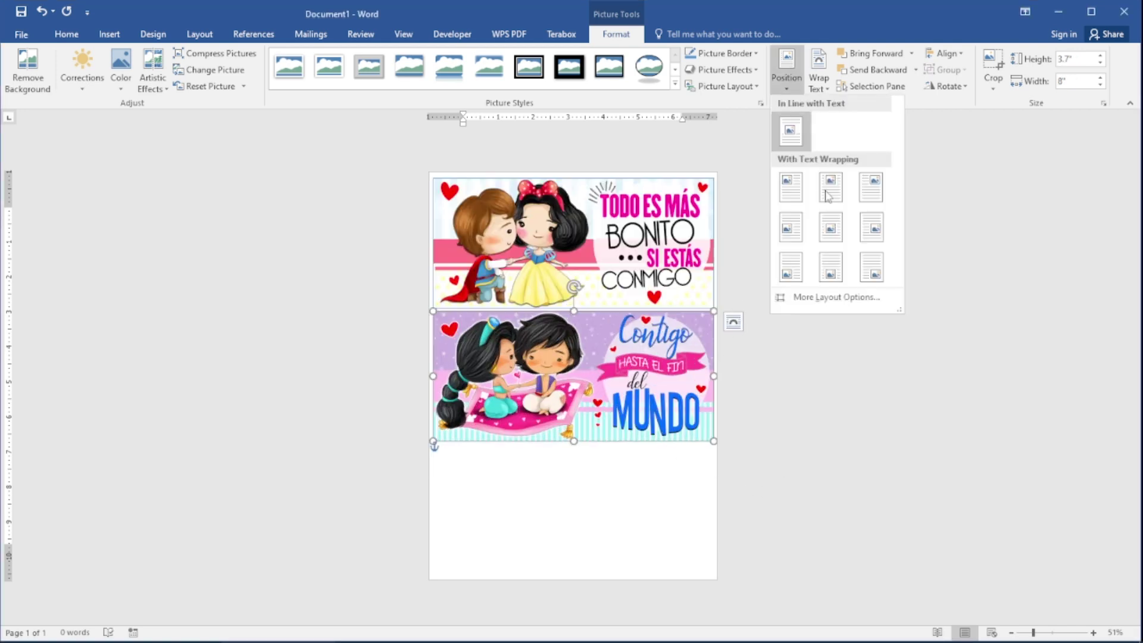
pyautogui.click(830, 227)
pyautogui.click(807, 370)
pyautogui.click(651, 376)
pyautogui.click(616, 494)
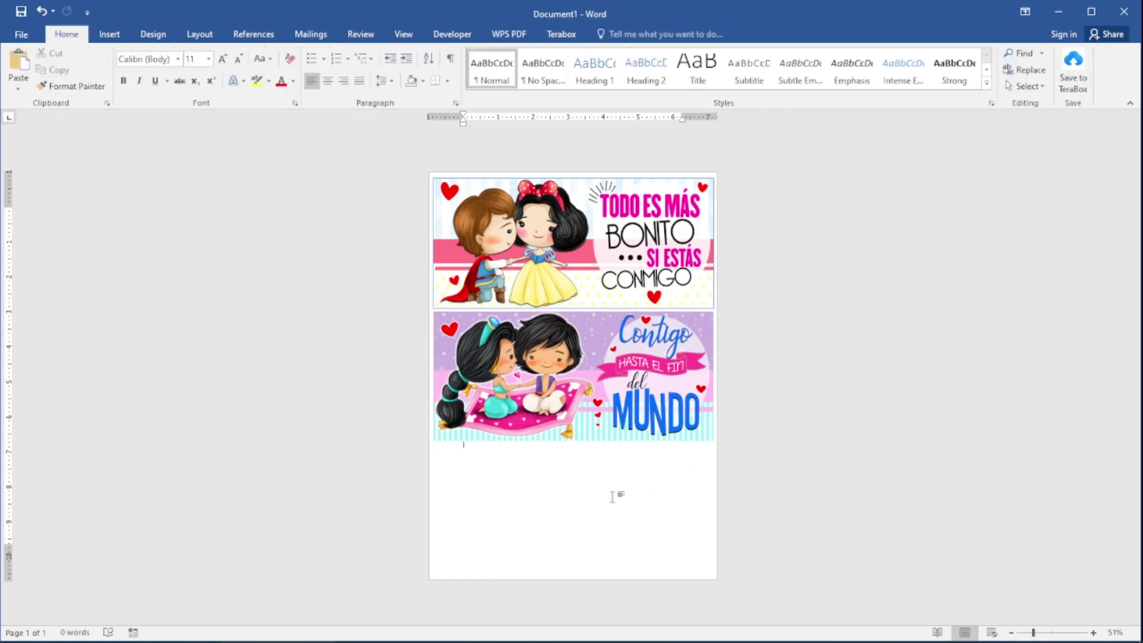
pyautogui.click(109, 34)
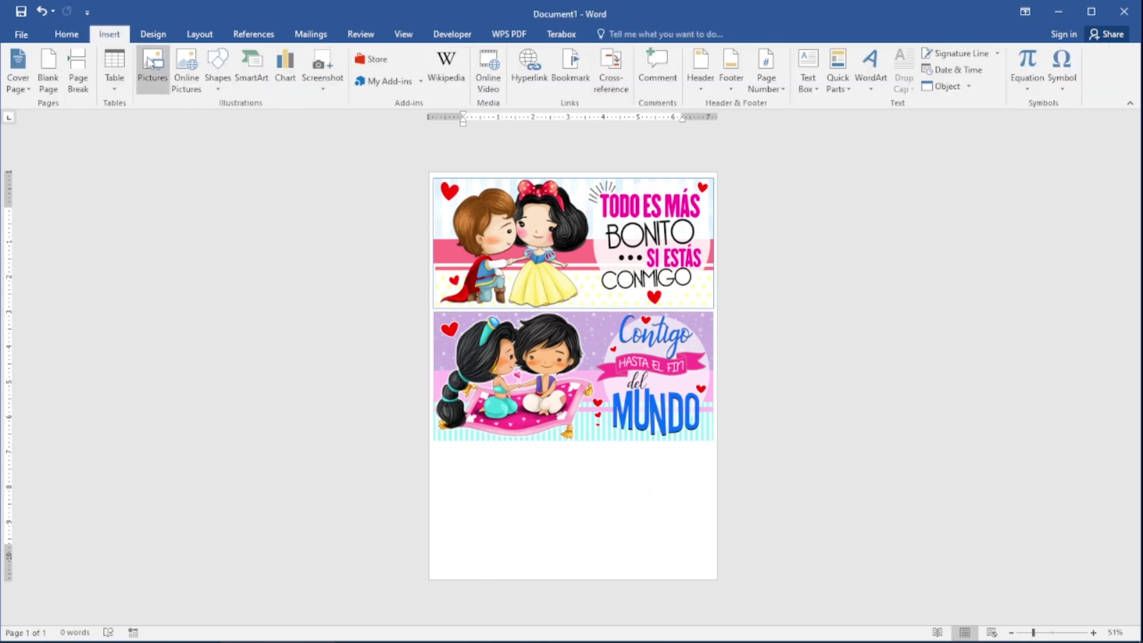
# Step: Insert 8.png, the MI ES TODO TUYO wrap, positioned at bottom centre
pyautogui.click(150, 78)
pyautogui.click(762, 143)
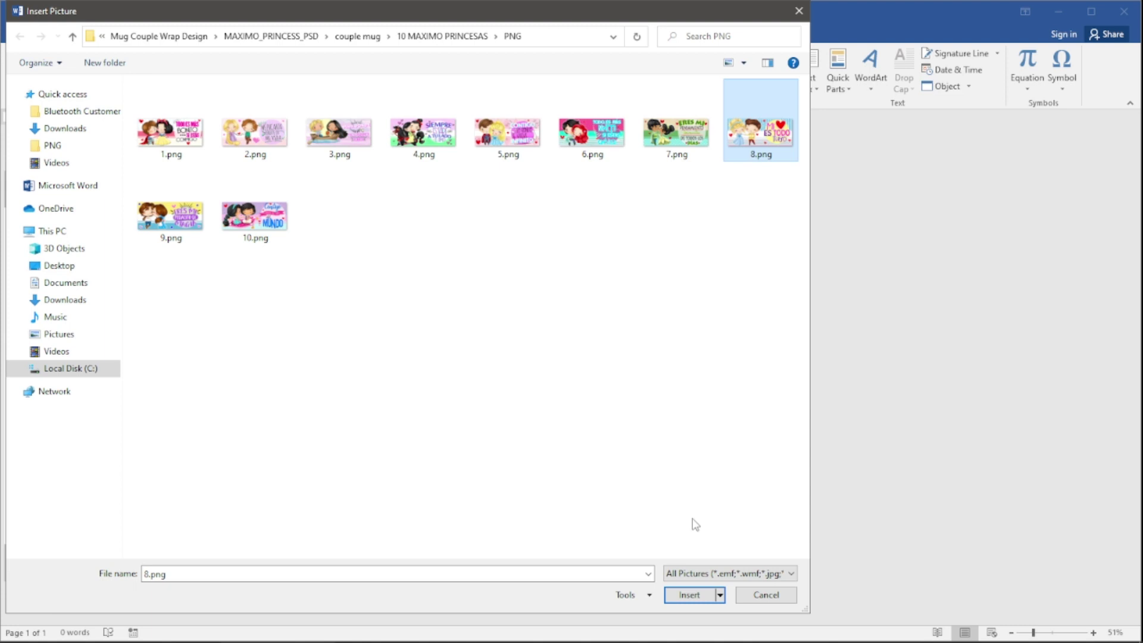
pyautogui.click(689, 595)
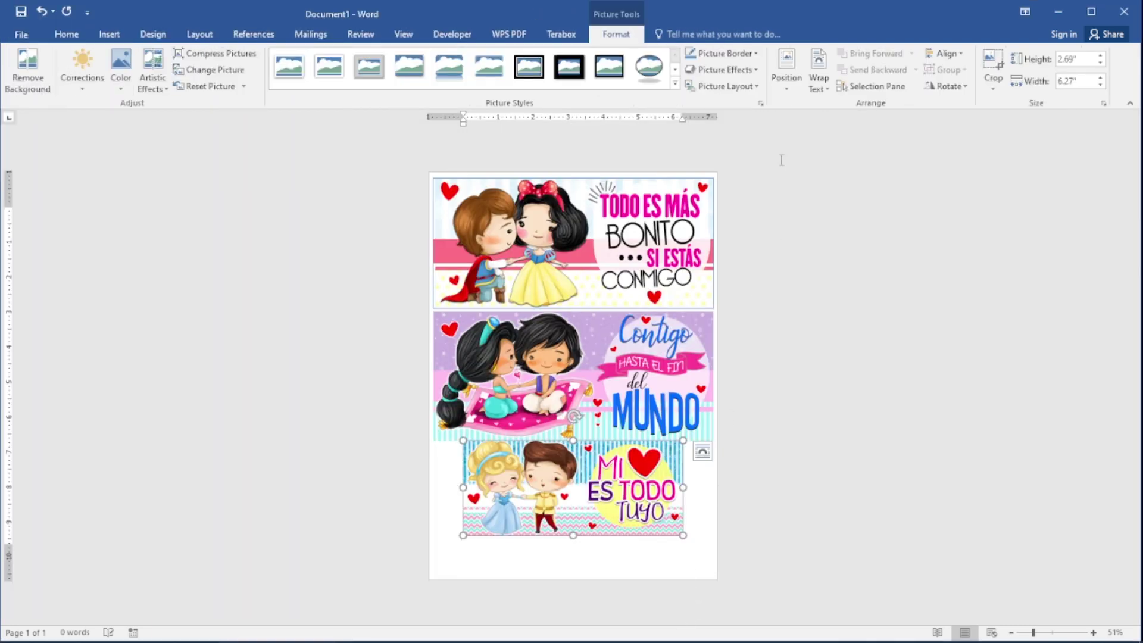
pyautogui.click(787, 69)
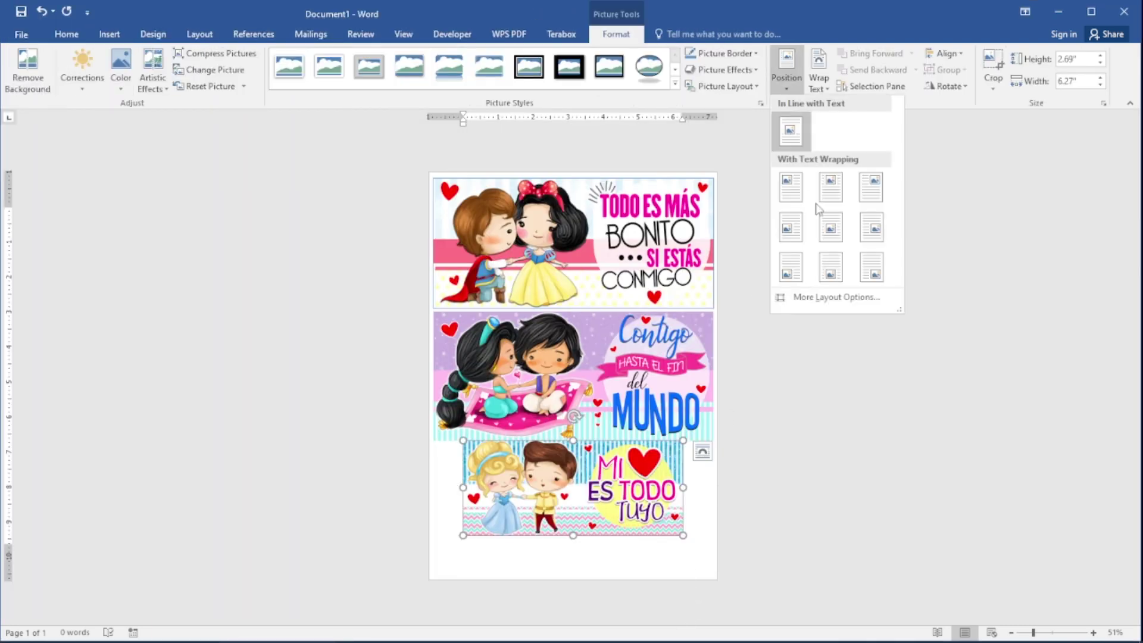
pyautogui.click(829, 265)
# Step: Unlock the aspect ratio and size the Cinderella wrap to 3.7" by 8"
pyautogui.rightClick(554, 505)
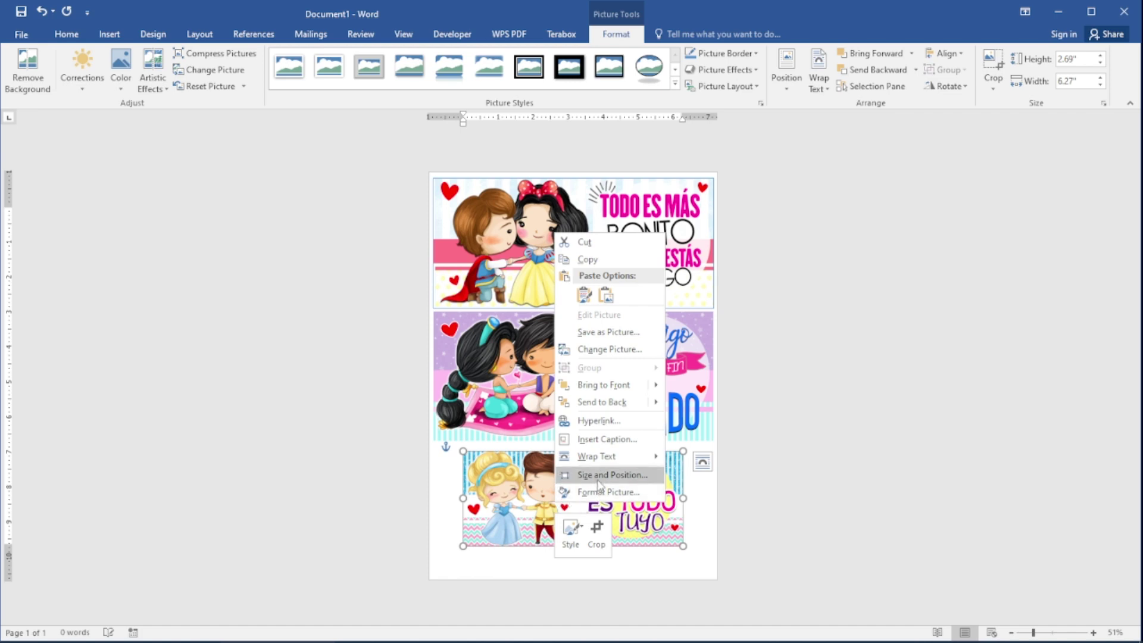
pyautogui.click(596, 472)
pyautogui.click(441, 369)
pyautogui.click(440, 383)
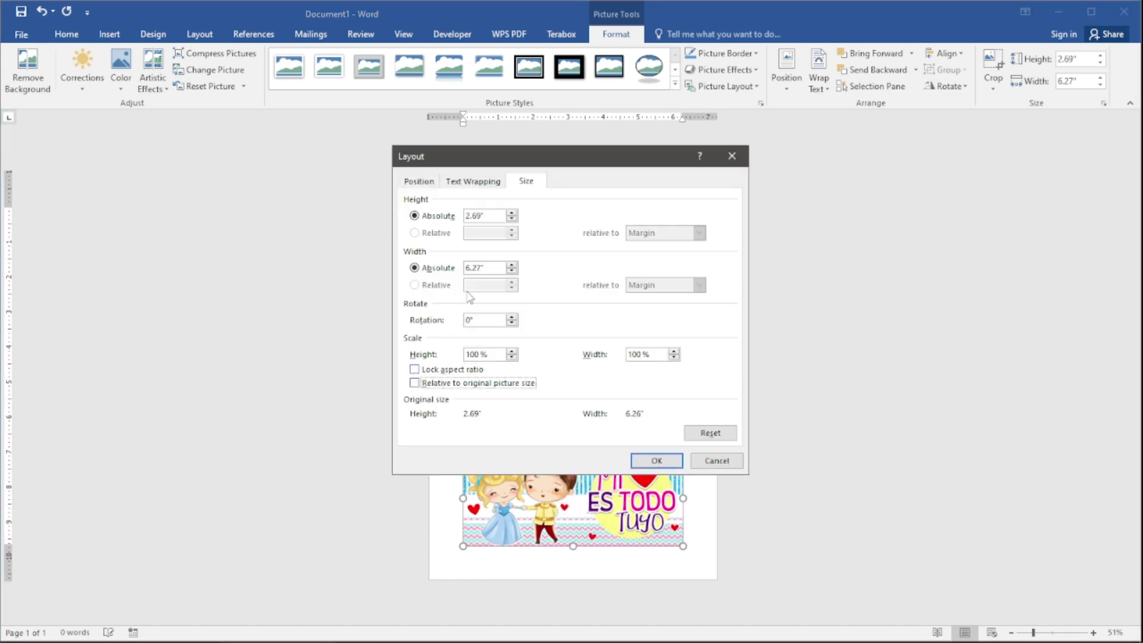
pyautogui.doubleClick(482, 216)
pyautogui.write('3.7')
pyautogui.doubleClick(463, 268)
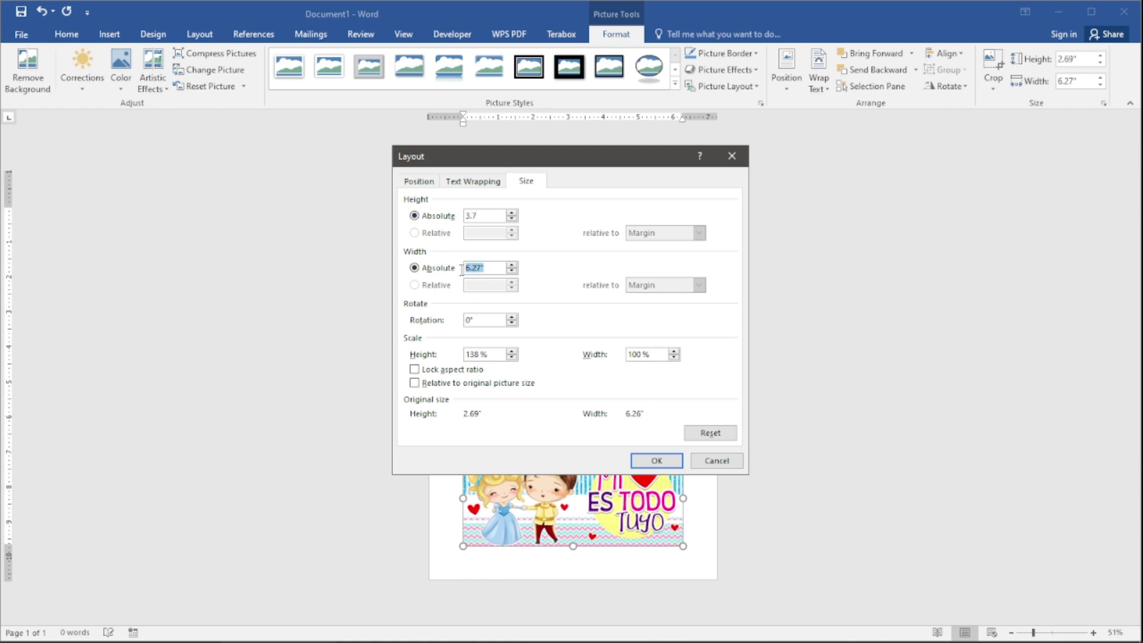
pyautogui.write('8')
pyautogui.click(655, 461)
pyautogui.click(787, 75)
pyautogui.click(839, 268)
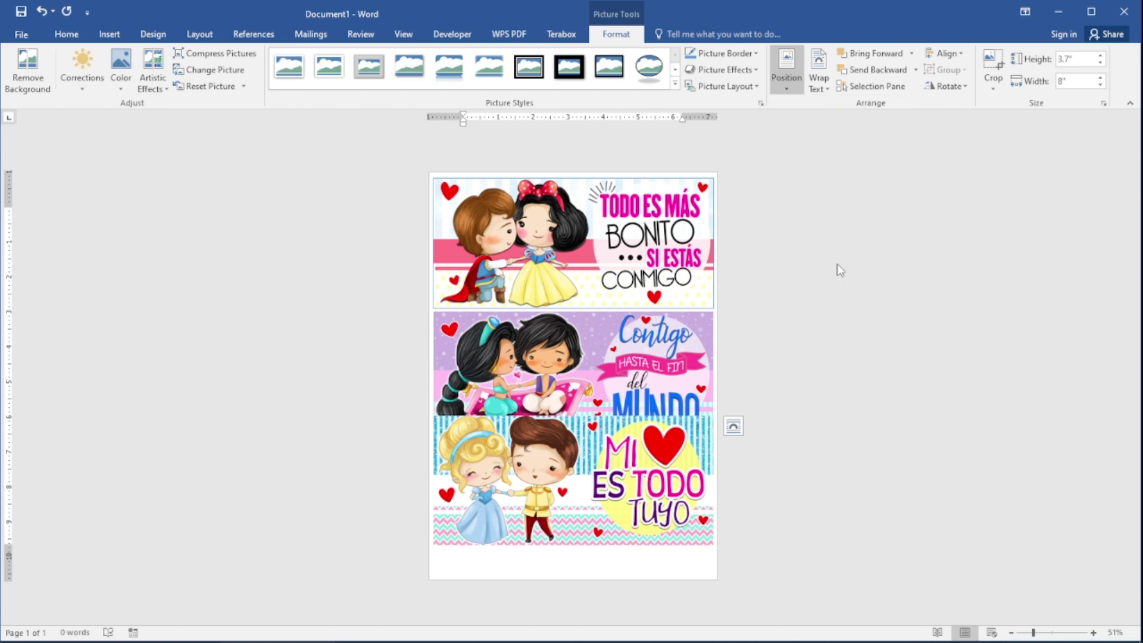
# Step: Drag the Cinderella picture down under the Aladdin picture, undoing the misplaced attempts
pyautogui.moveTo(596, 462); pyautogui.dragTo(596, 492)
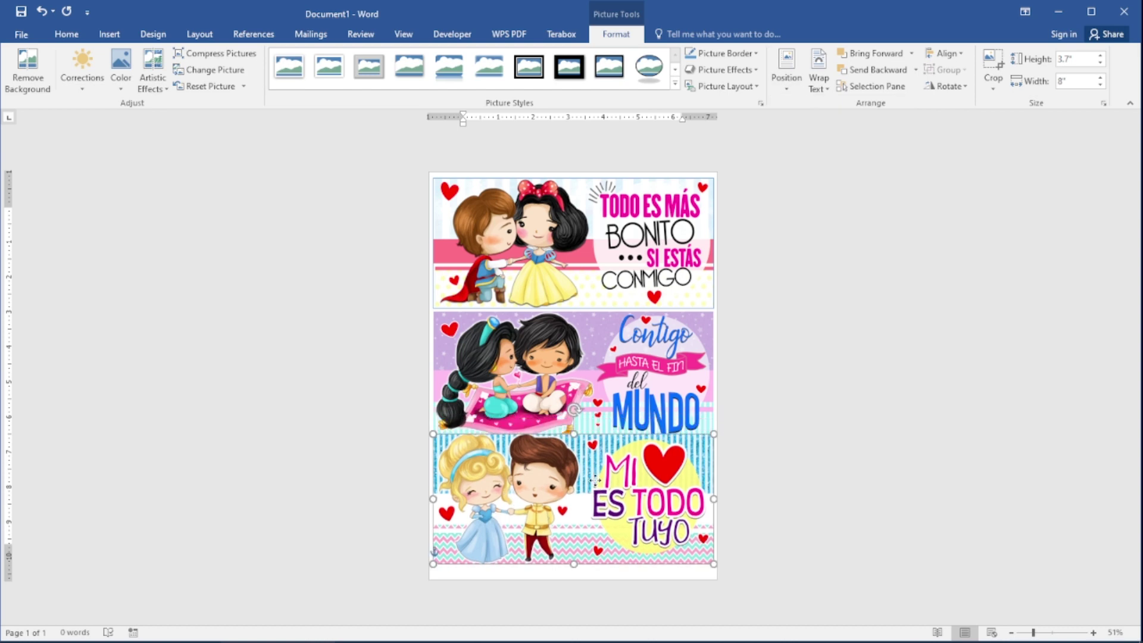
pyautogui.hotkey('ctrl', 'z')
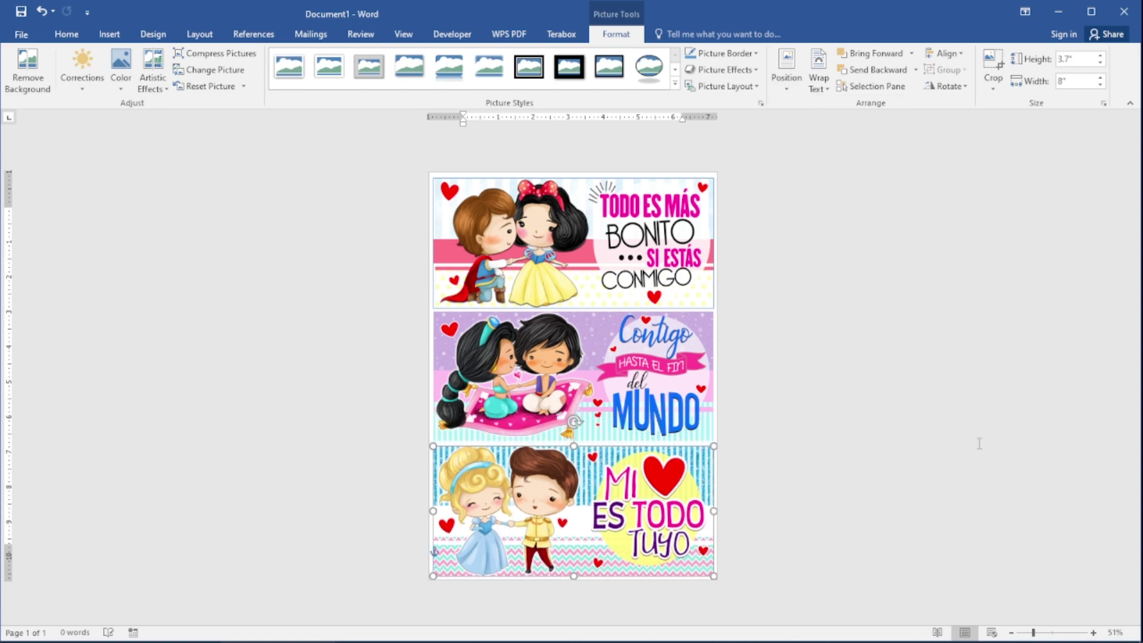
pyautogui.click(634, 527)
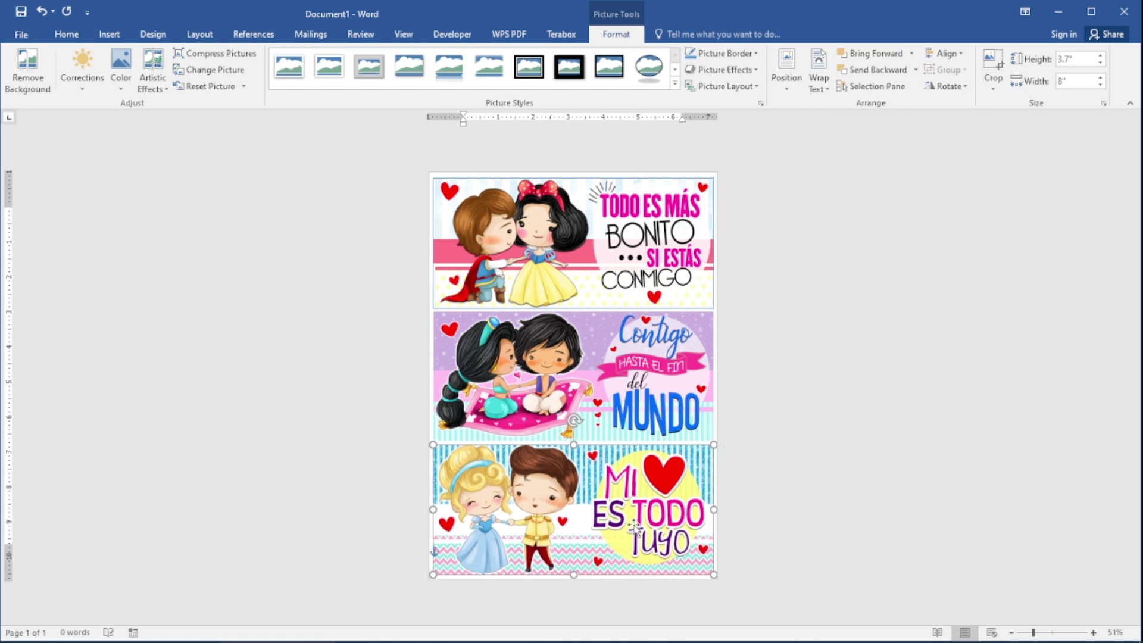
pyautogui.hotkey('ctrl', 'z')
pyautogui.click(587, 281)
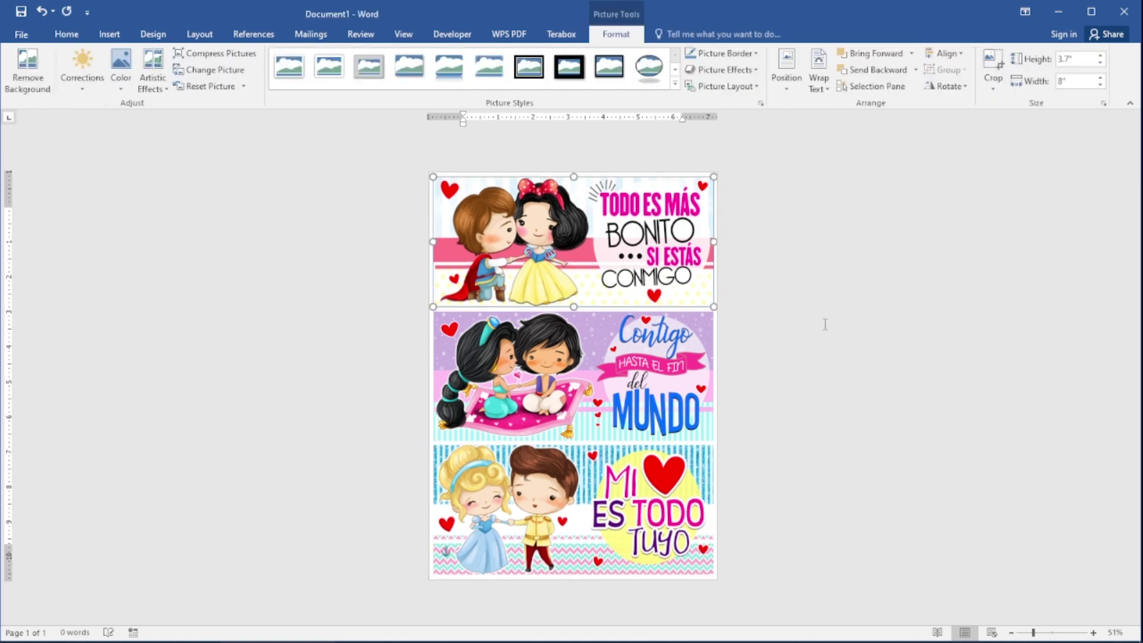
pyautogui.click(596, 383)
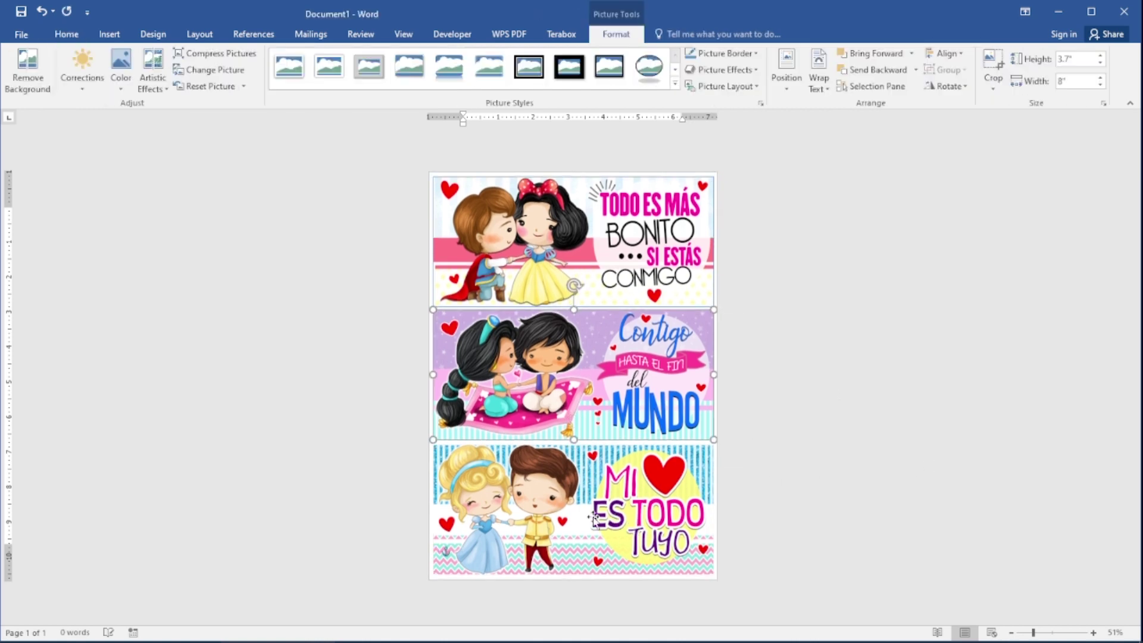
pyautogui.hotkey('ctrl', 'z')
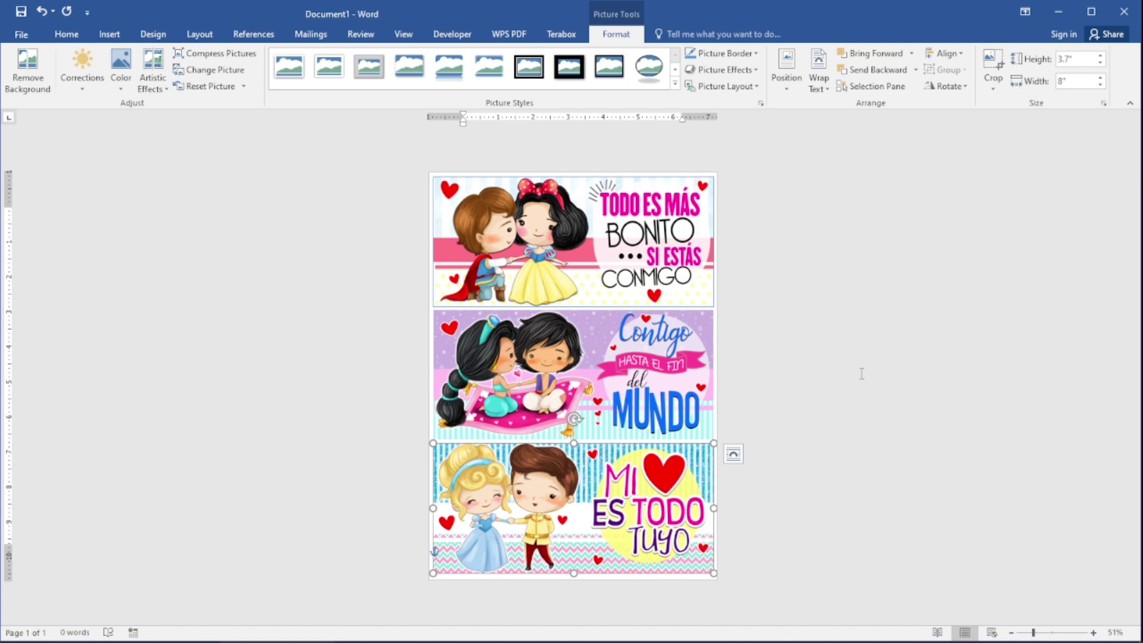
# Step: Select the Aladdin, Cinderella and Snow White pictures in turn to compare their edges
pyautogui.click(587, 227)
pyautogui.click(589, 347)
pyautogui.click(610, 498)
pyautogui.click(617, 416)
pyautogui.click(575, 284)
pyautogui.click(604, 372)
pyautogui.click(580, 490)
pyautogui.click(584, 386)
pyautogui.click(567, 260)
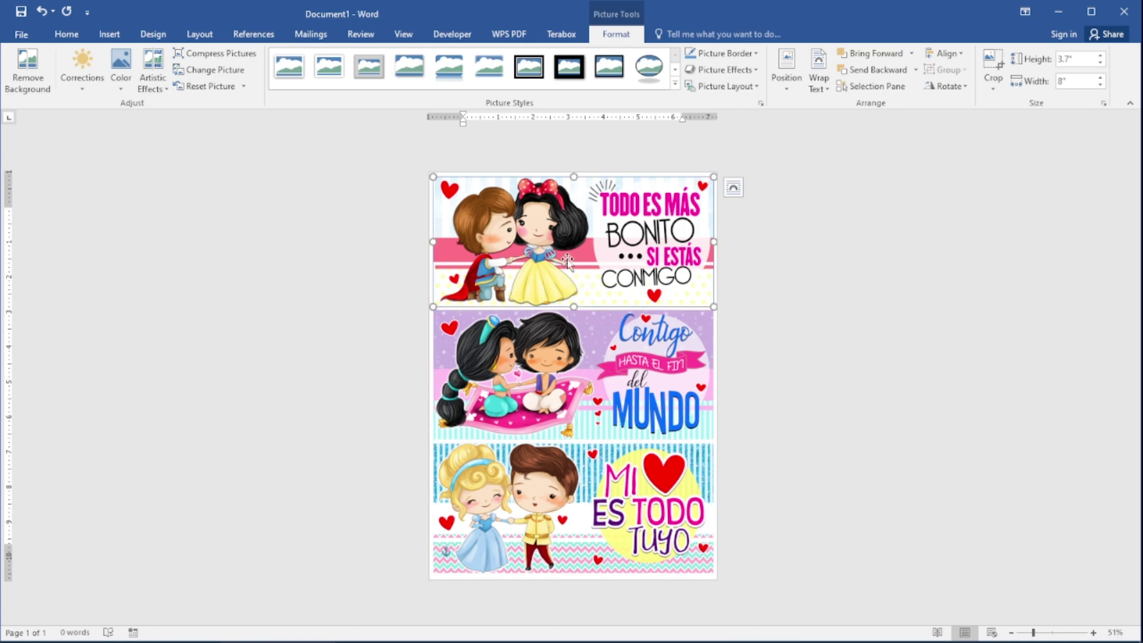
pyautogui.click(588, 384)
pyautogui.click(592, 497)
# Step: Deselect, then reselect Snow White, Aladdin and Cinderella to confirm they sit flush
pyautogui.click(814, 338)
pyautogui.click(646, 244)
pyautogui.click(647, 364)
pyautogui.click(650, 545)
pyautogui.click(635, 409)
pyautogui.click(602, 270)
# Step: Open the Print screen and choose the EPSON L120 Series printer
pyautogui.hotkey('ctrl', 'p')
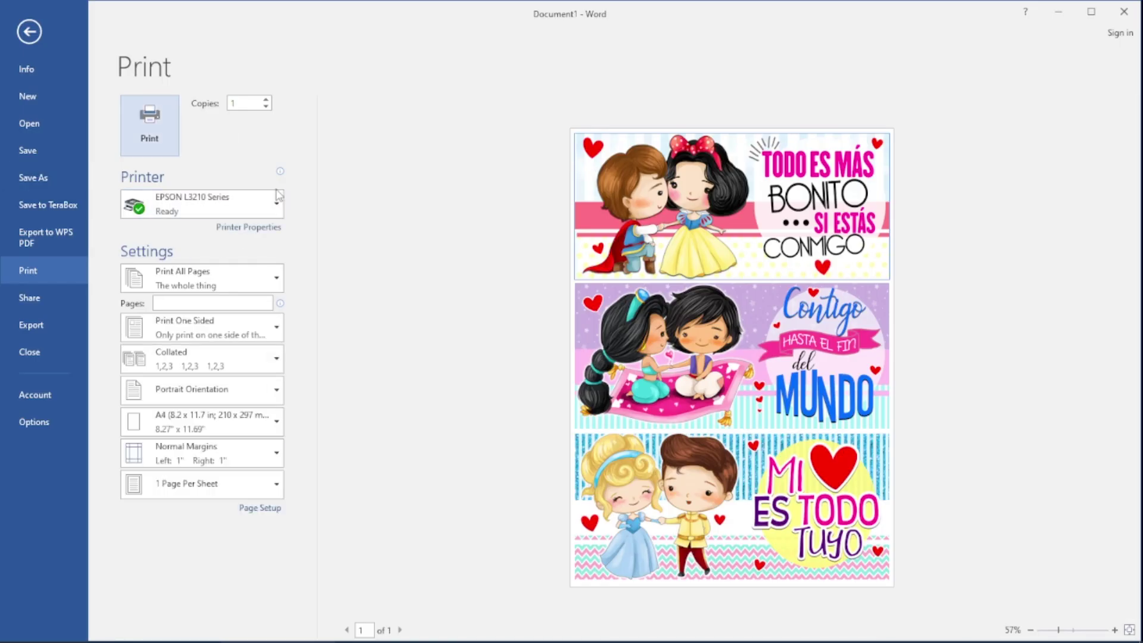
pyautogui.click(269, 197)
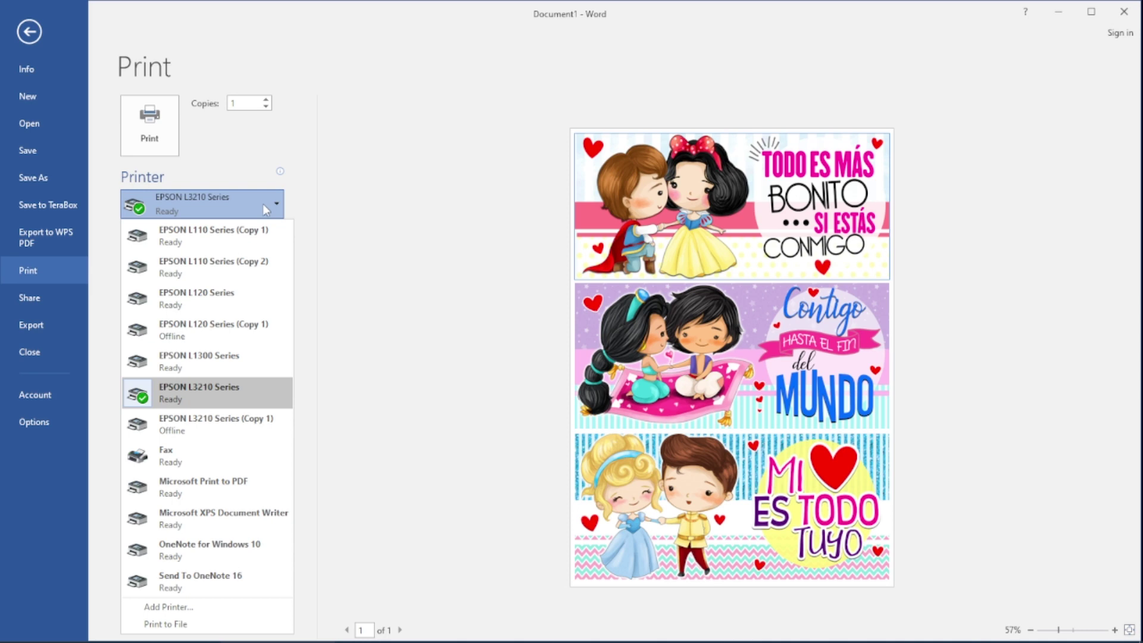
pyautogui.click(240, 301)
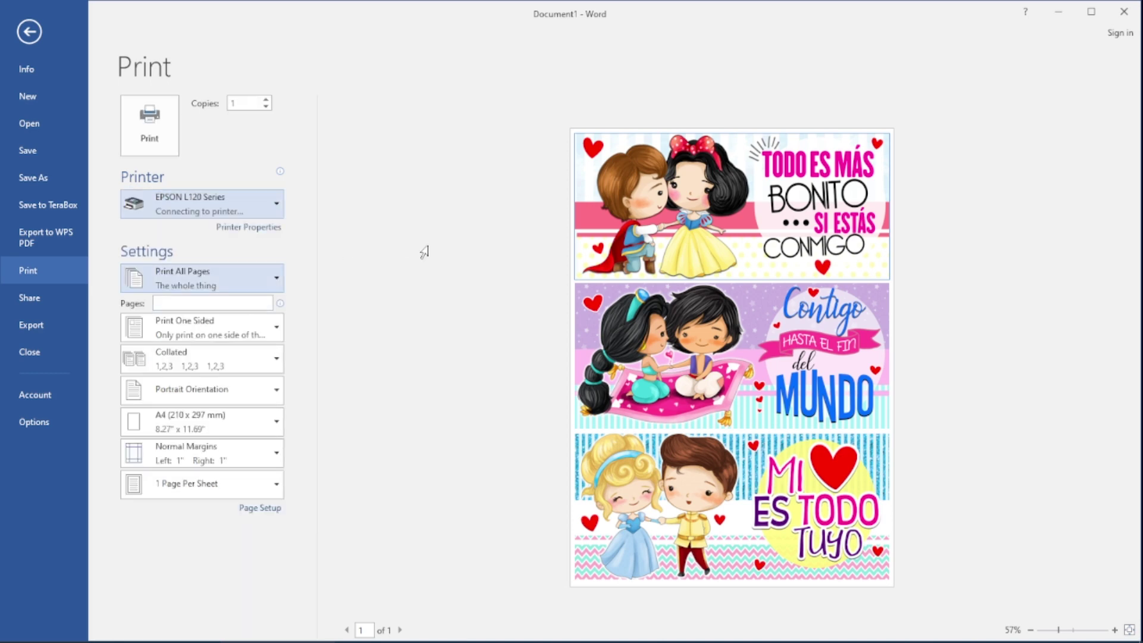
# Step: Open the EPSON L120 printer properties, closing and reopening the dialog once
pyautogui.click(264, 228)
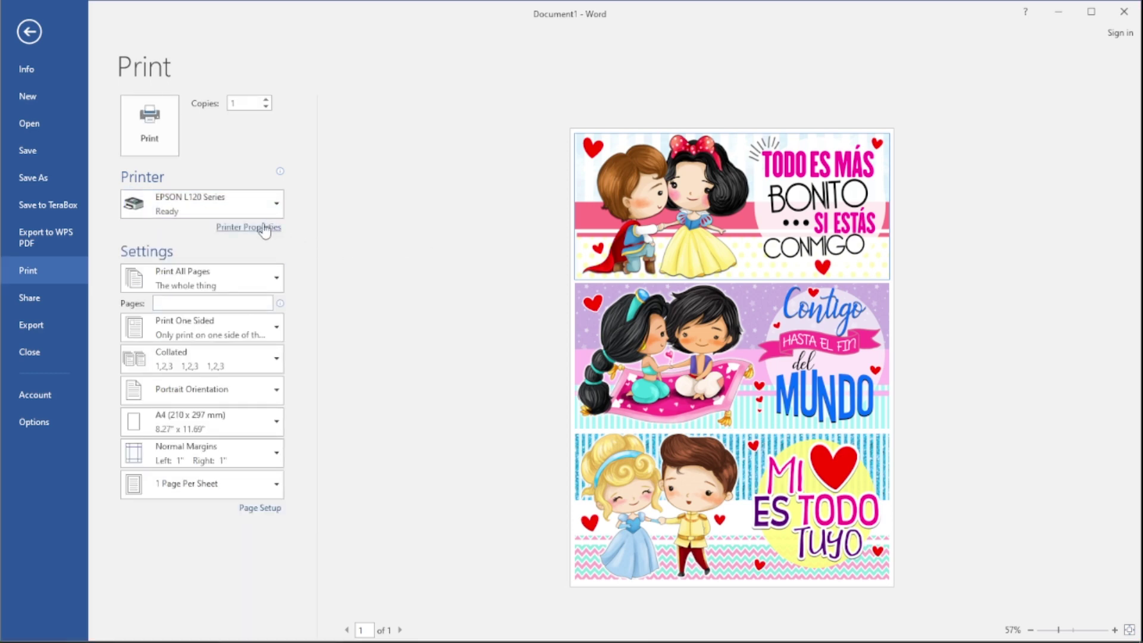
pyautogui.click(348, 396)
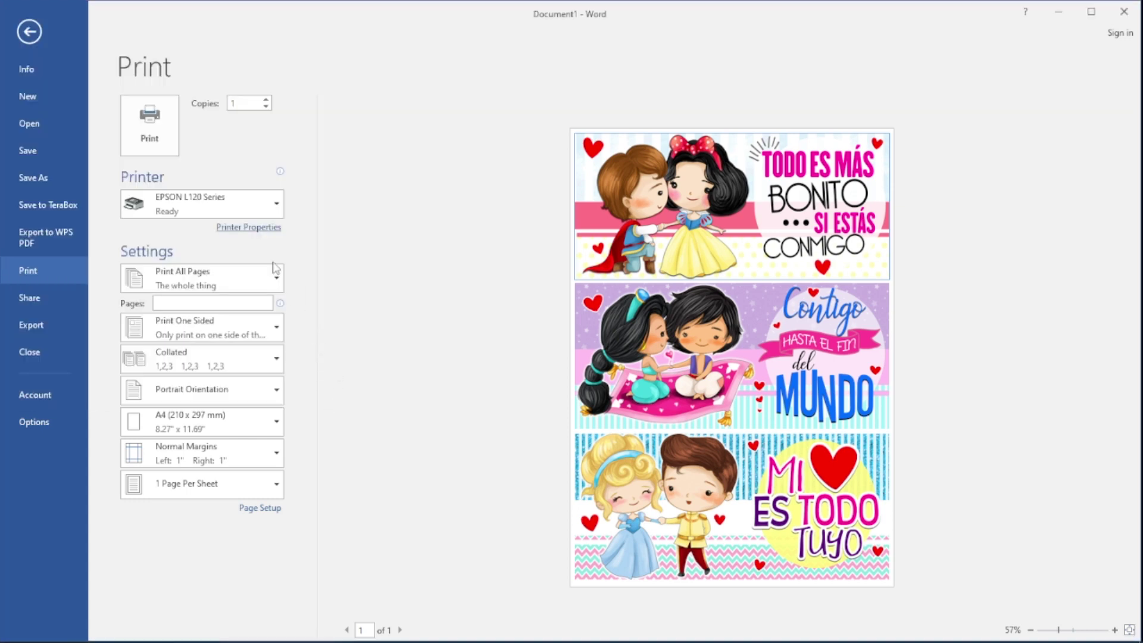
pyautogui.click(251, 230)
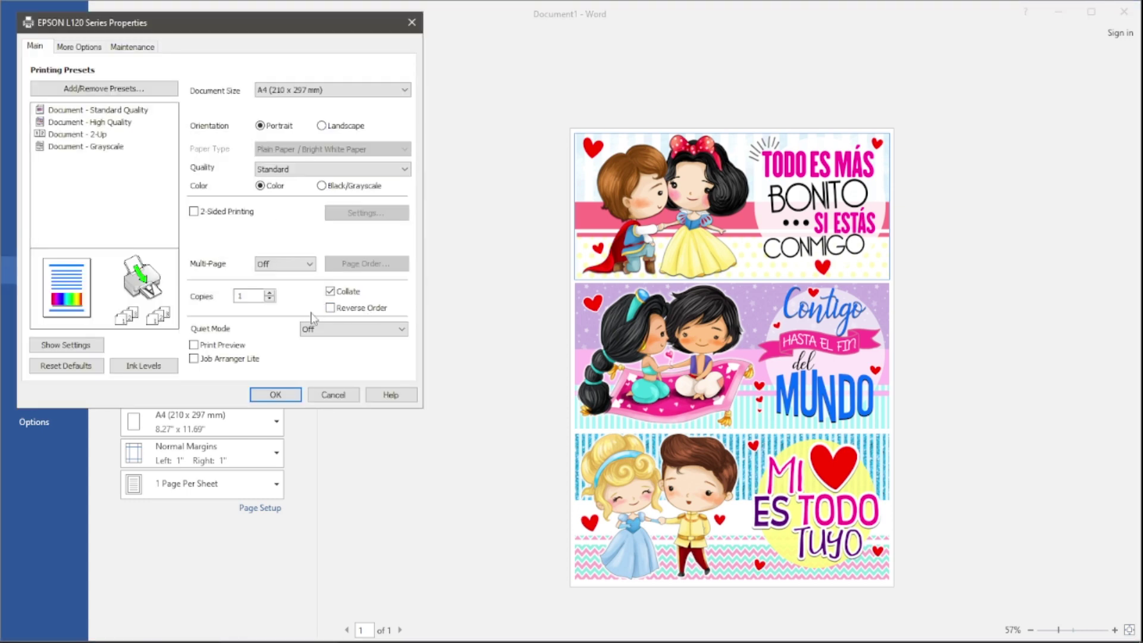
# Step: Review the More Options tab of the EPSON L120 properties, leaving Mirror Image off, and close
pyautogui.click(81, 47)
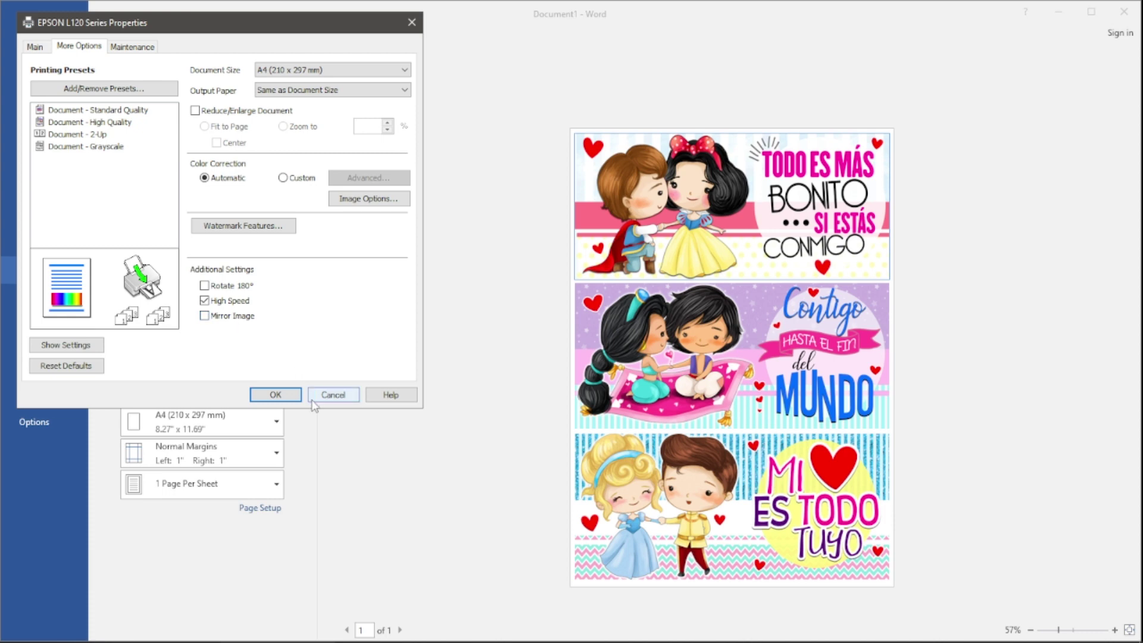
pyautogui.click(333, 396)
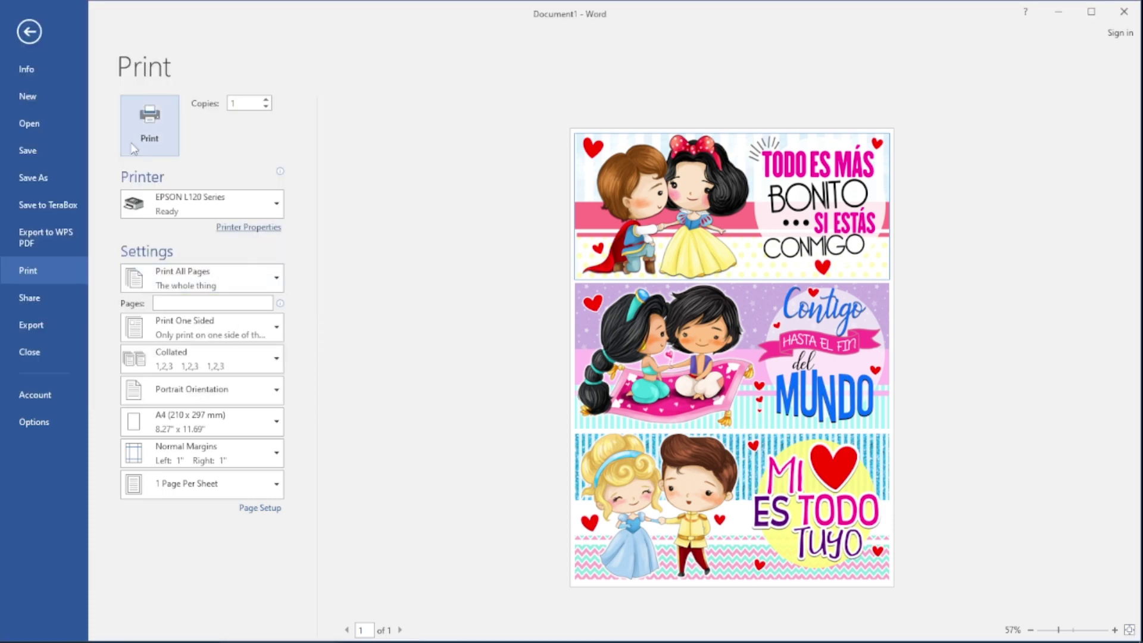
# Step: Return from Print to the document and select the Snow White, Contigo and Cinderella pictures
pyautogui.click(29, 32)
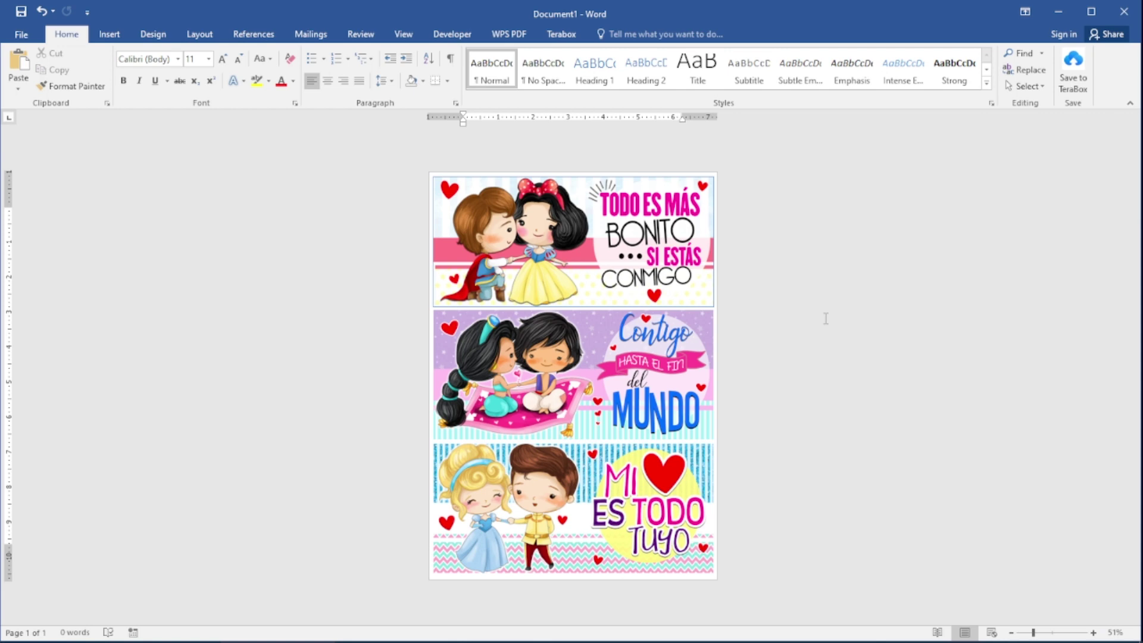
pyautogui.click(579, 222)
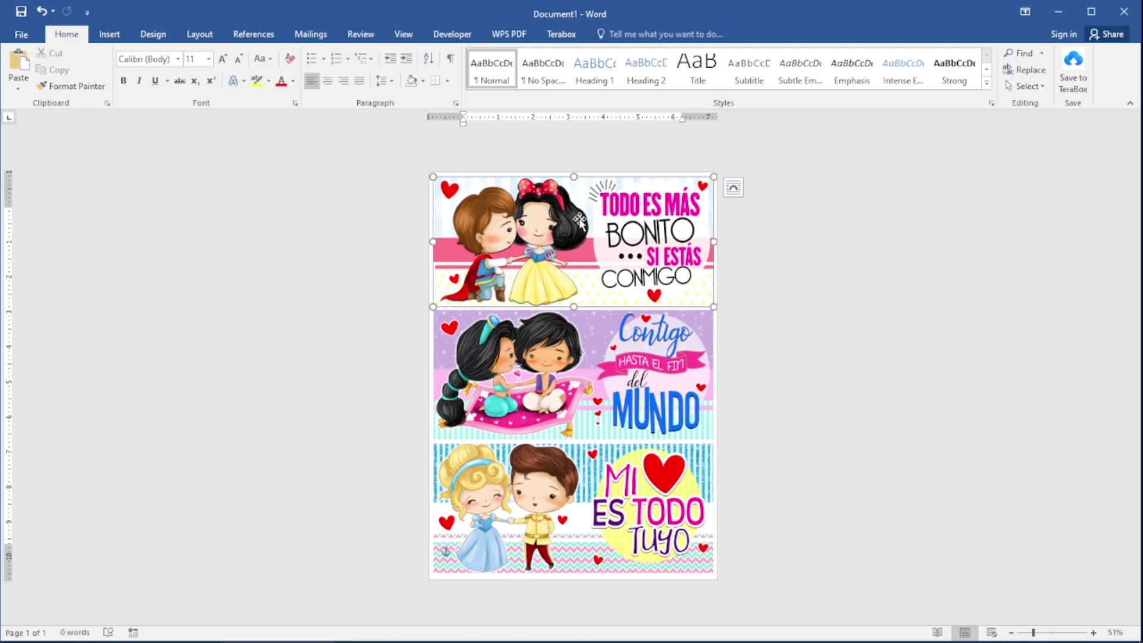
pyautogui.click(650, 344)
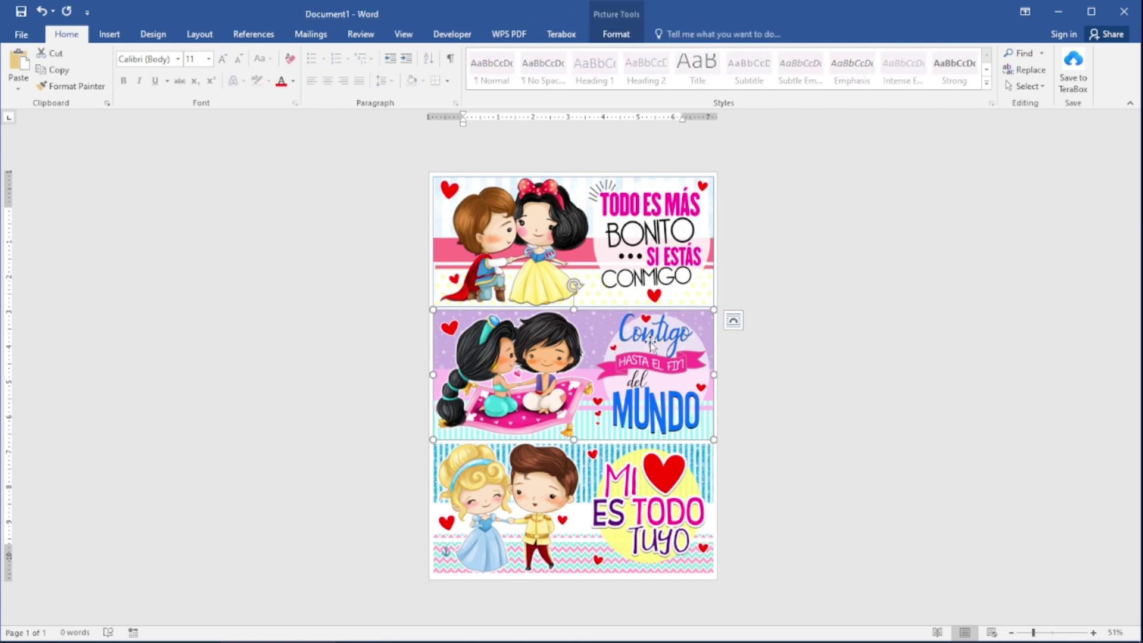
pyautogui.click(613, 264)
pyautogui.click(604, 366)
pyautogui.click(599, 476)
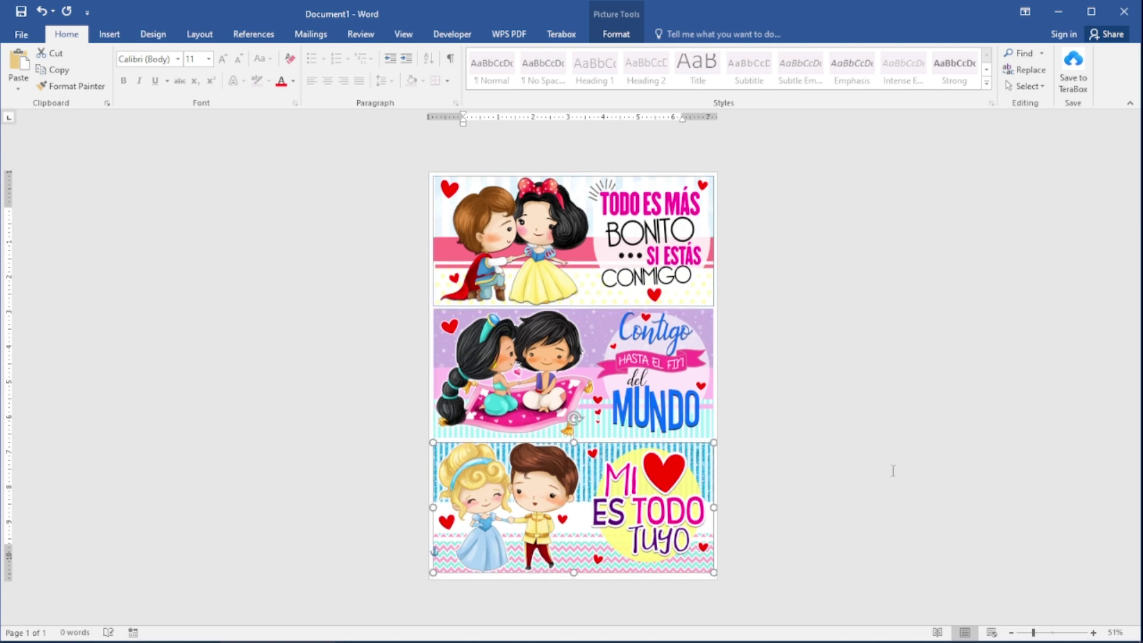
# Step: Select each wrap picture again in turn to check their stacked positions
pyautogui.click(693, 405)
pyautogui.click(629, 257)
pyautogui.click(649, 490)
pyautogui.click(632, 344)
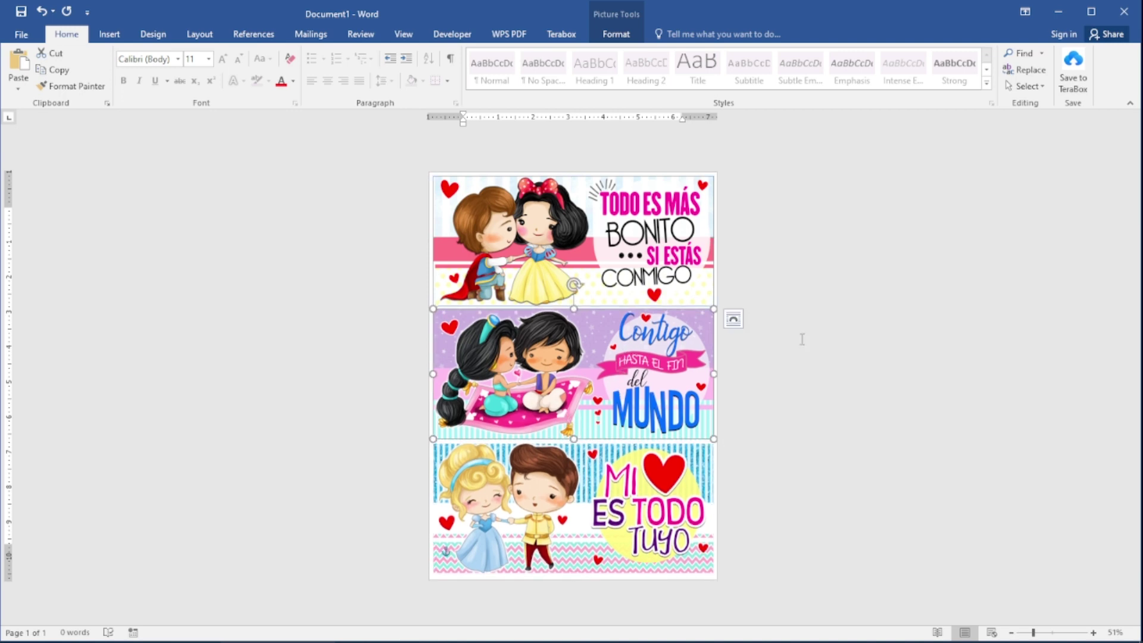
pyautogui.click(566, 255)
pyautogui.click(913, 338)
pyautogui.click(639, 375)
pyautogui.click(615, 253)
pyautogui.click(822, 426)
pyautogui.click(650, 518)
pyautogui.click(609, 393)
# Step: Recheck the Cinderella, Contigo and Snow White pictures, then deselect on the blank page
pyautogui.click(613, 476)
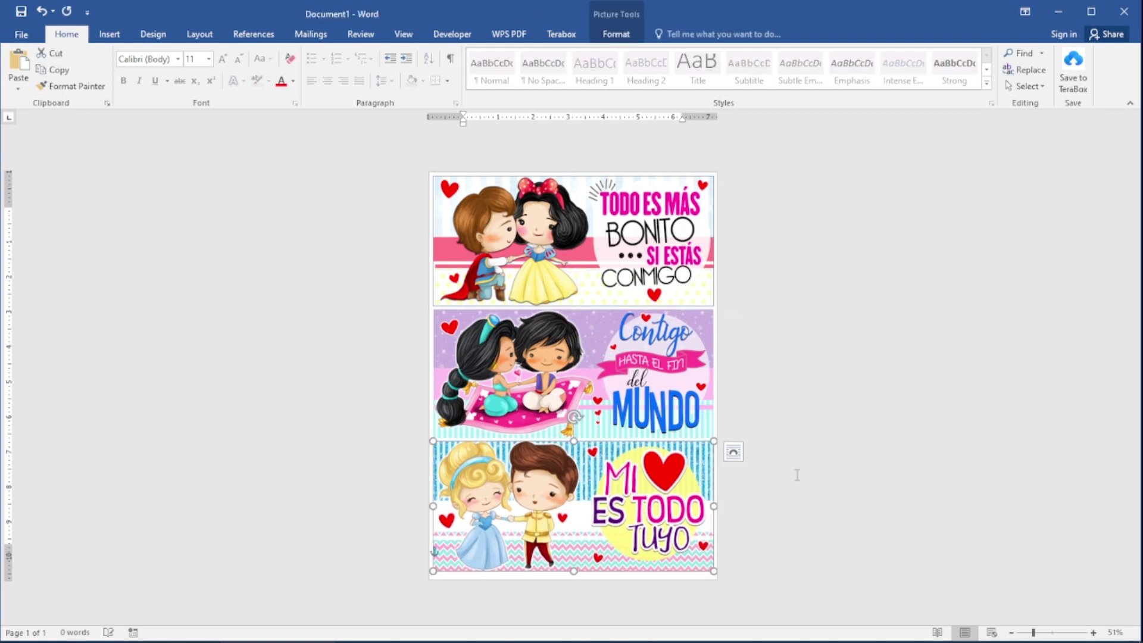
pyautogui.click(674, 419)
pyautogui.click(590, 253)
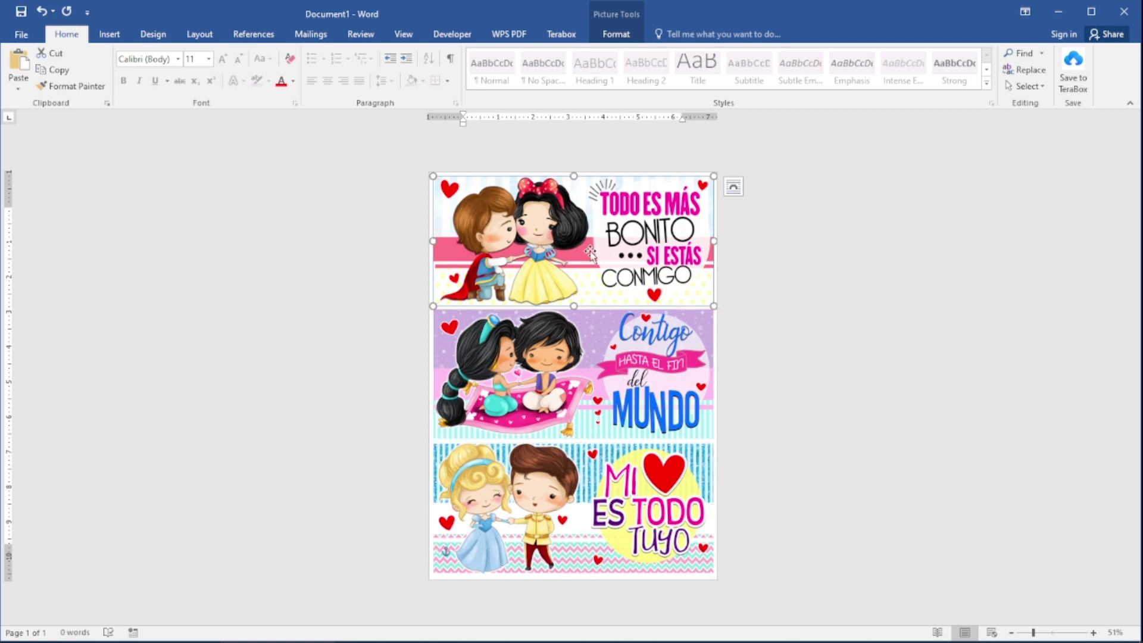
pyautogui.click(596, 476)
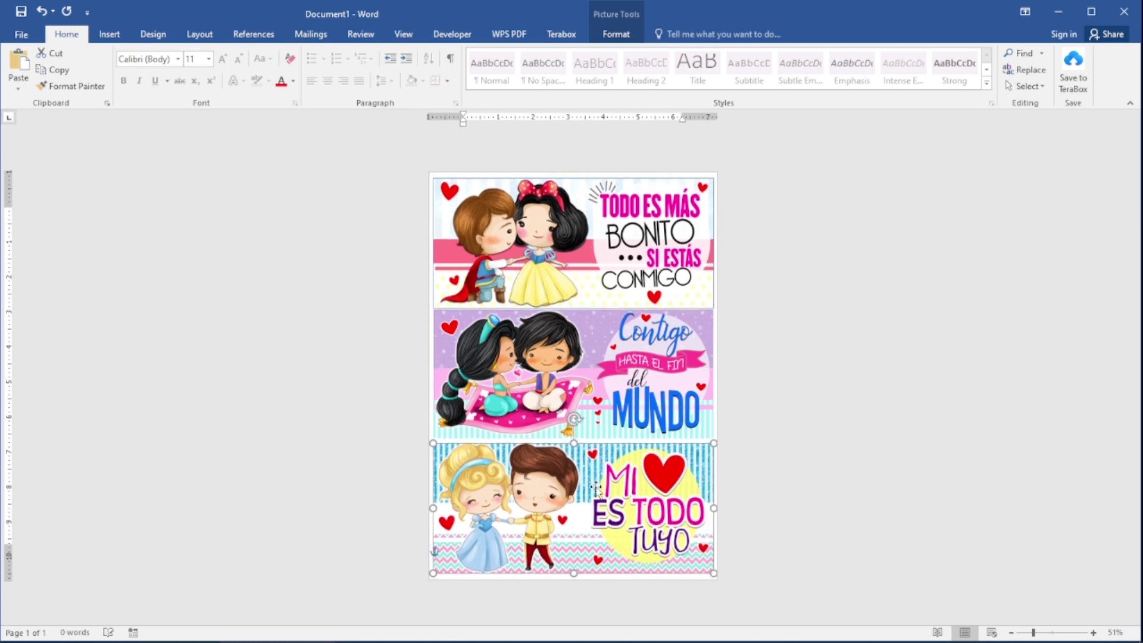
pyautogui.click(596, 416)
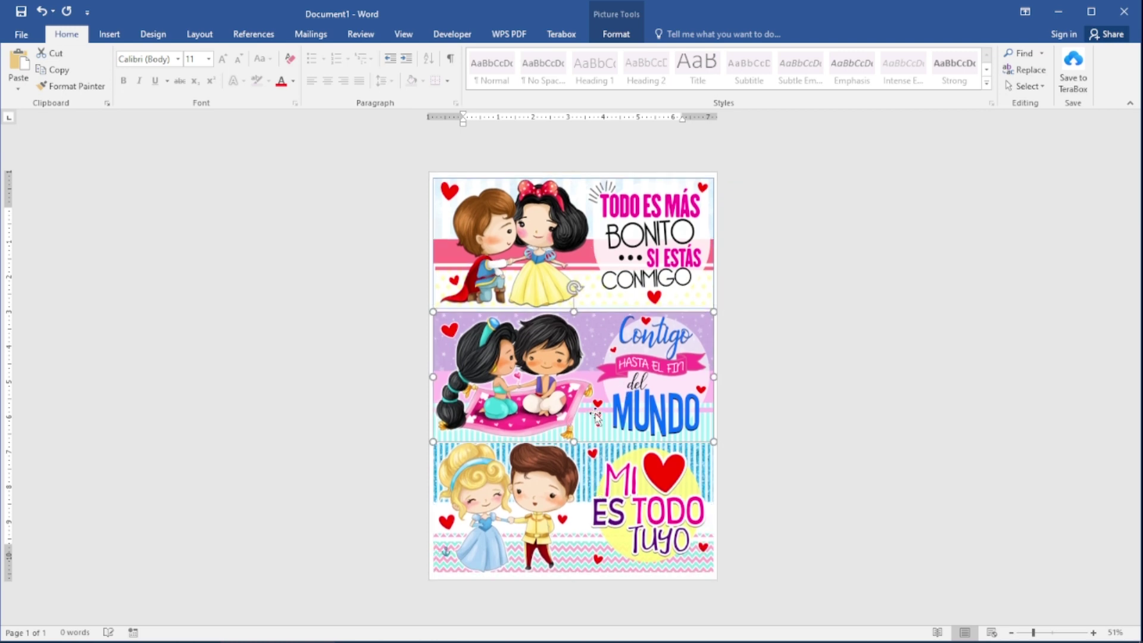
pyautogui.click(576, 275)
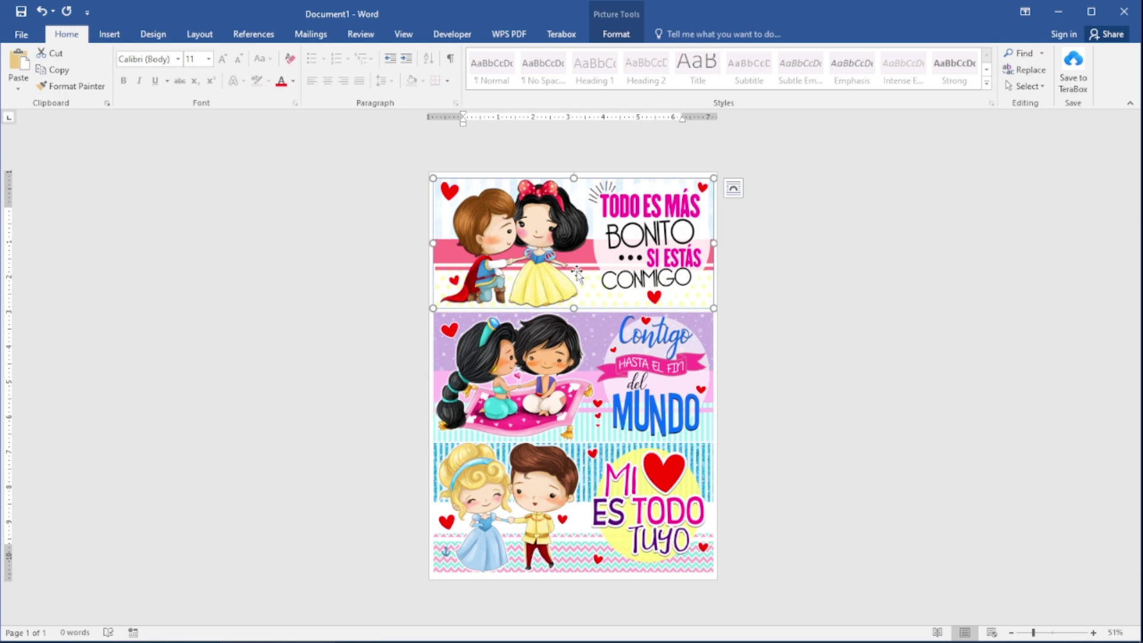
pyautogui.click(932, 374)
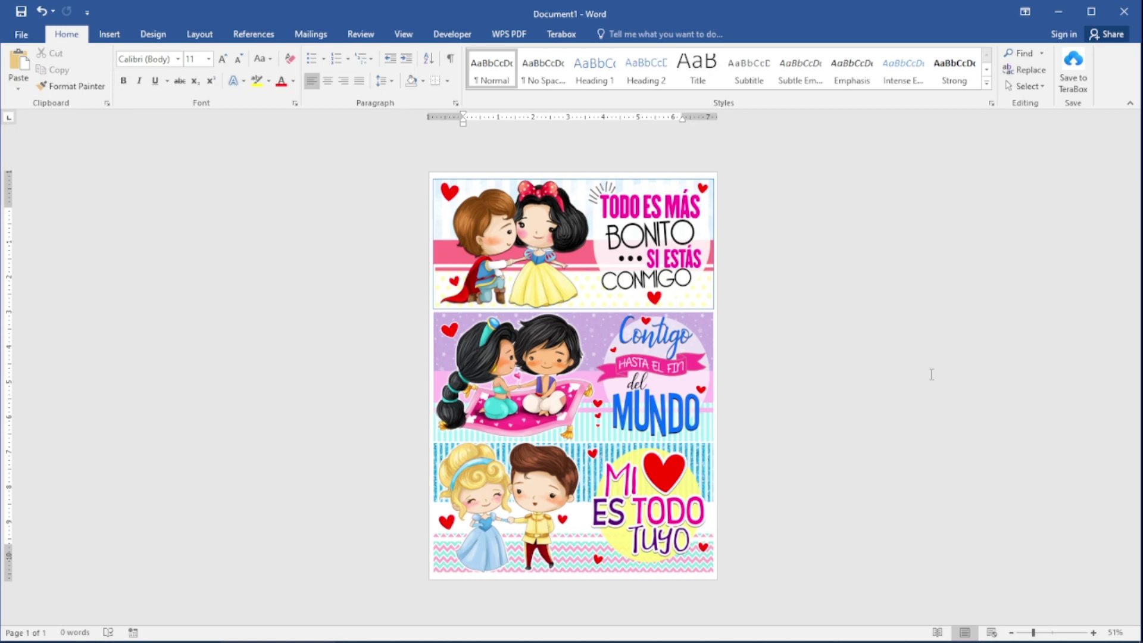